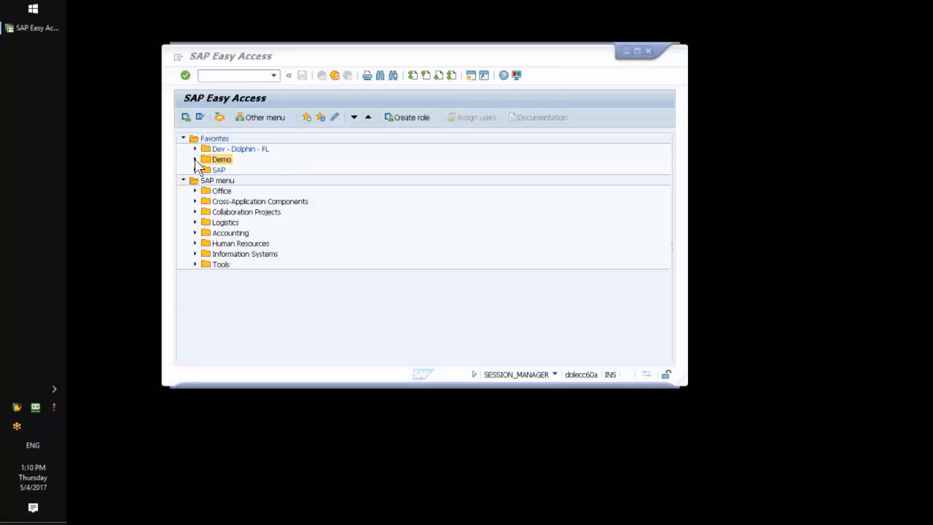
- Run the previously used transaction pa30 to open HR master data maintenance
left_click(195, 159)
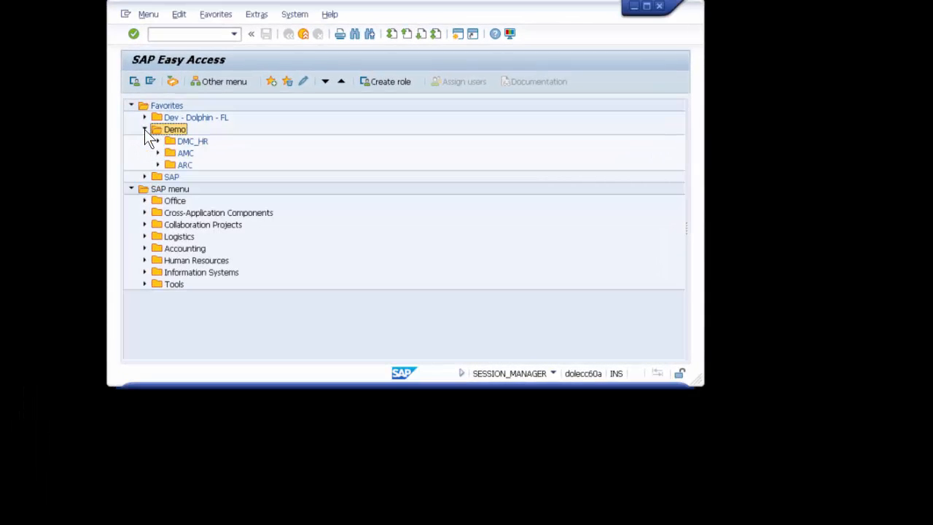
left_click(233, 35)
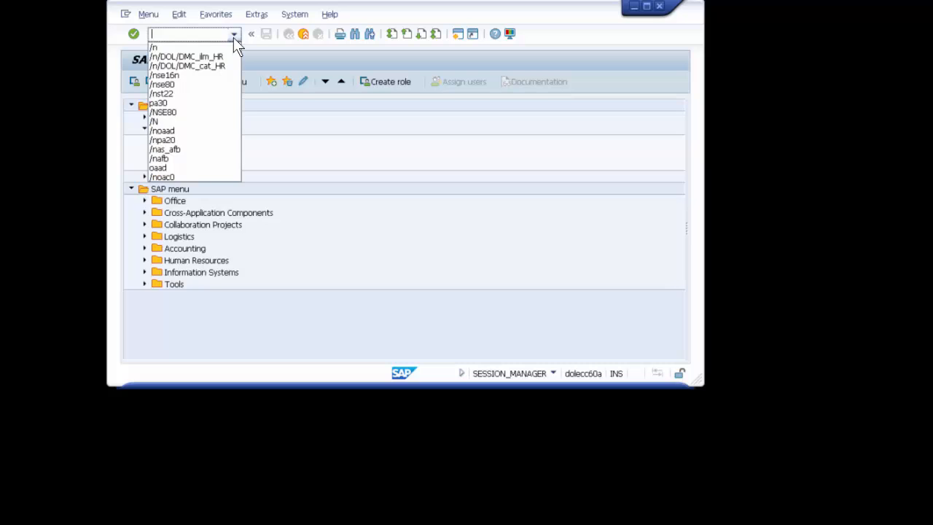
left_click(172, 104)
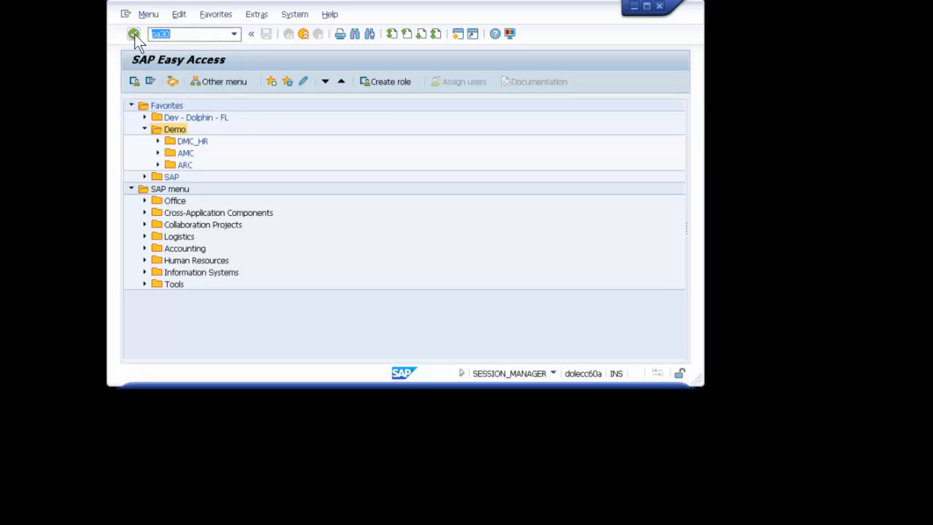
left_click(134, 33)
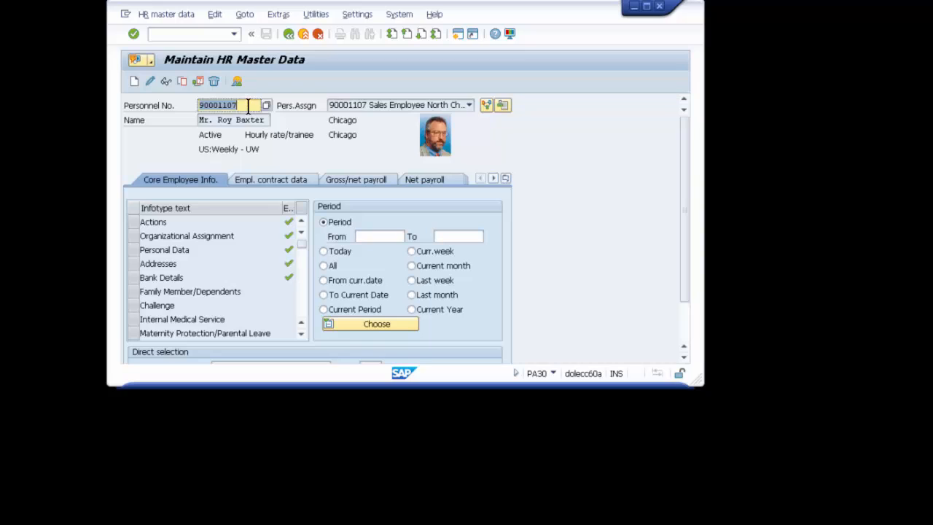
- Select the core employee infotypes Actions, Organizational Assignment, Personal Data and Addresses one after another
left_click(136, 222)
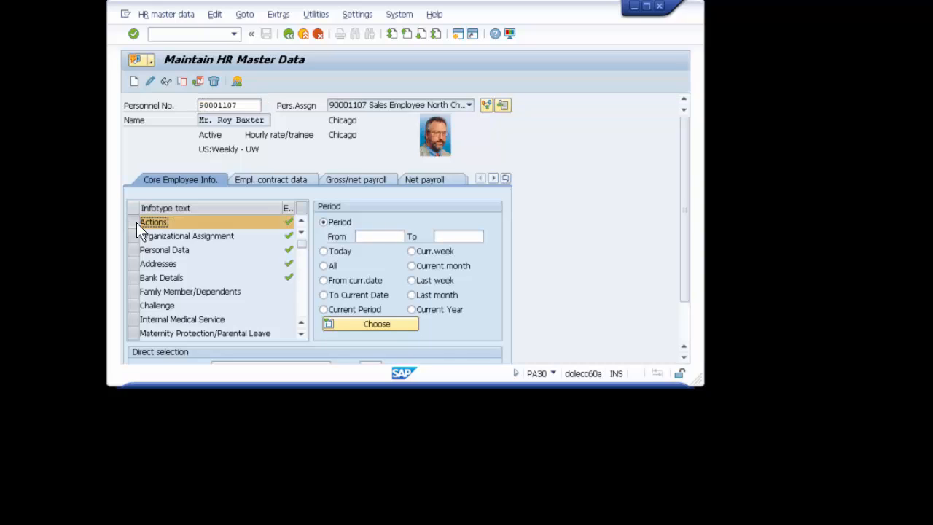
left_click(130, 235)
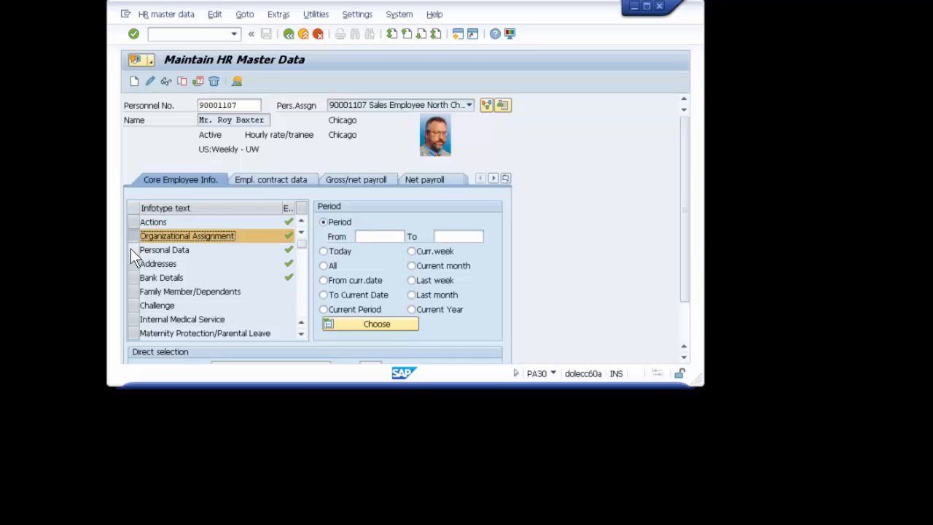
left_click(131, 248)
left_click(130, 263)
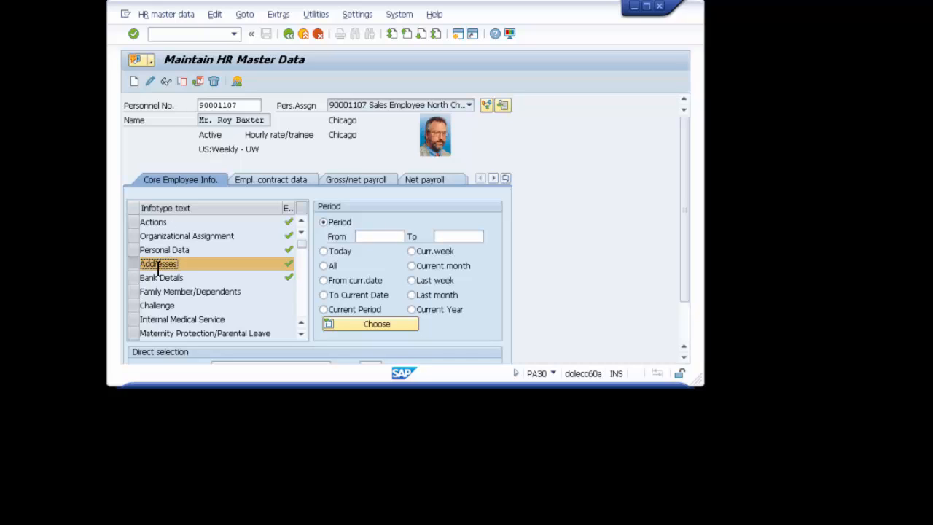
- Enlarge the window, view the employee's Addresses infotype record and return to the HR master data overview
left_click(387, 326)
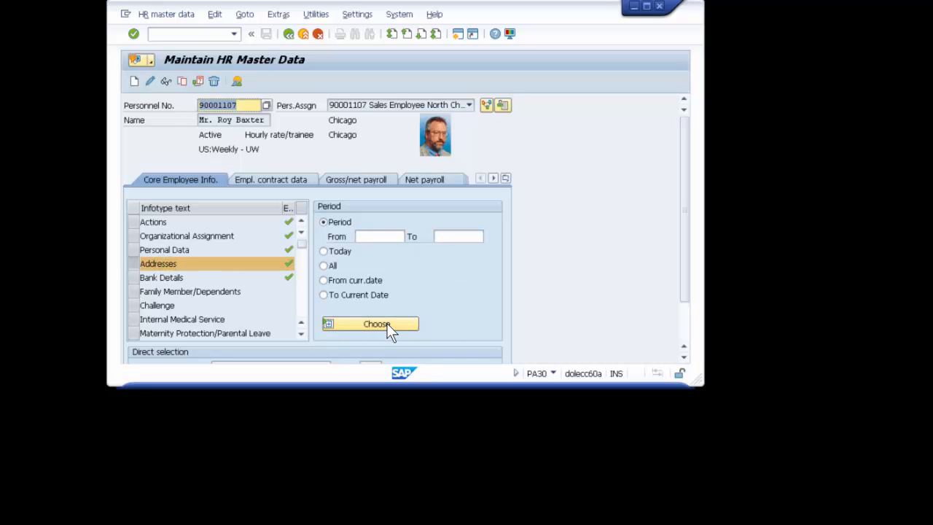
double_click(151, 268)
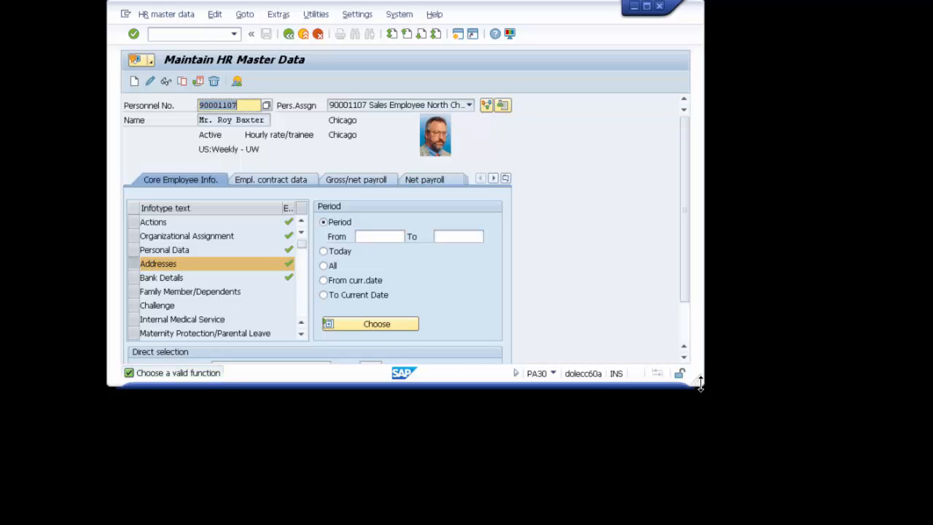
left_click_drag(702, 389, 690, 484)
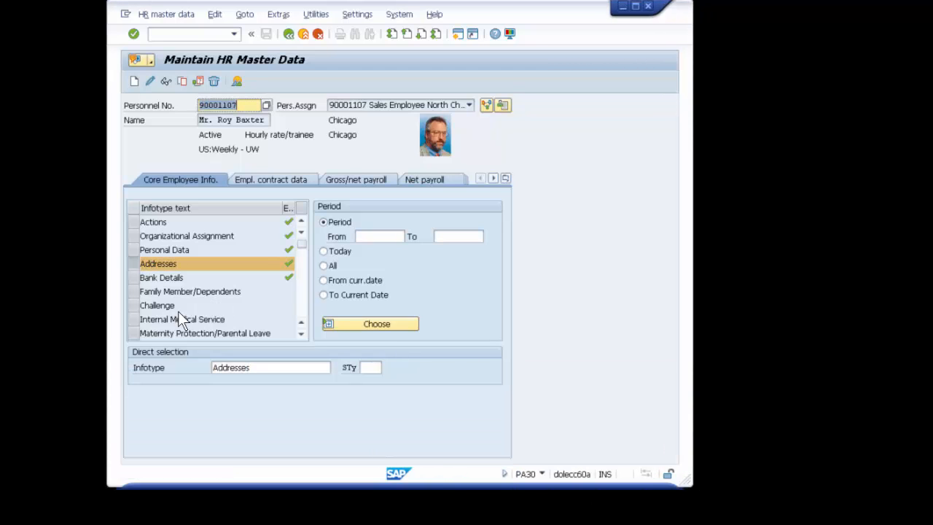
left_click(151, 84)
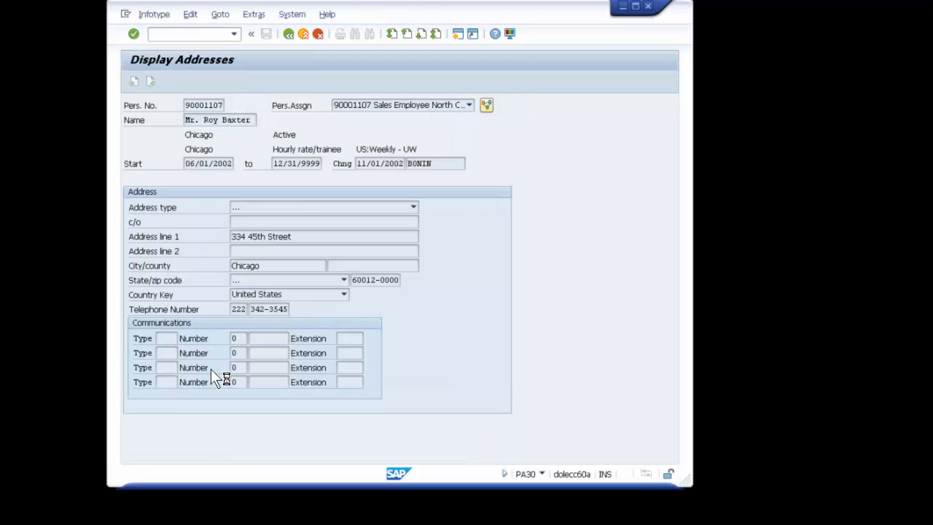
left_click(287, 35)
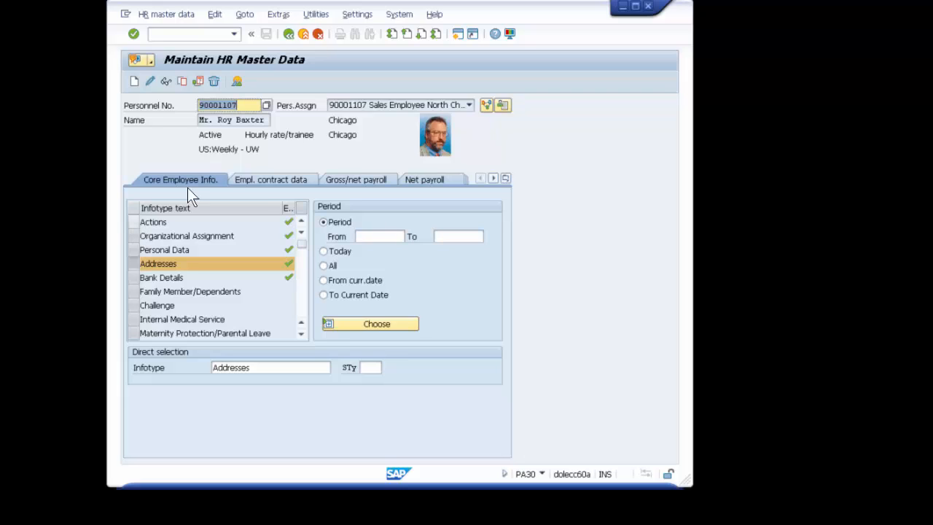
- Open a second SAP session, shrink its window and place it beside the HR master data window
left_click(458, 35)
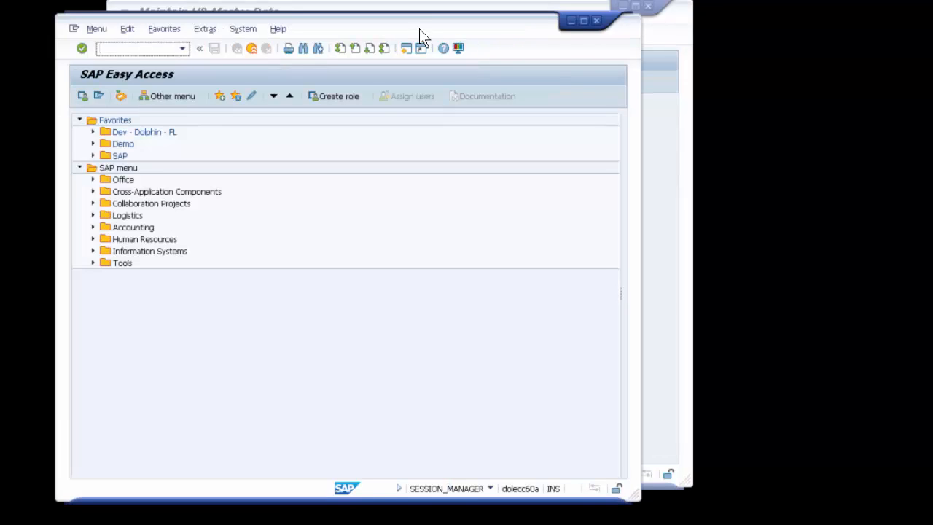
left_click_drag(420, 29, 634, 19)
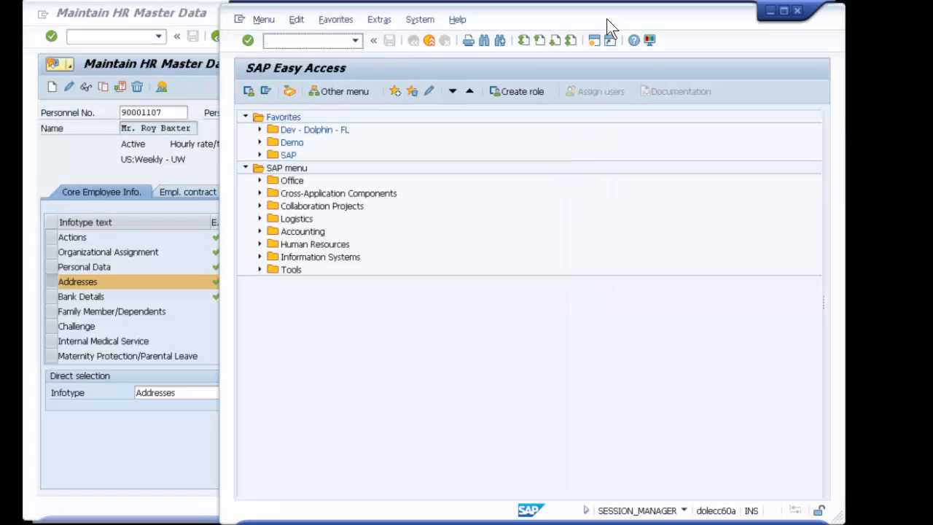
left_click_drag(830, 518, 802, 398)
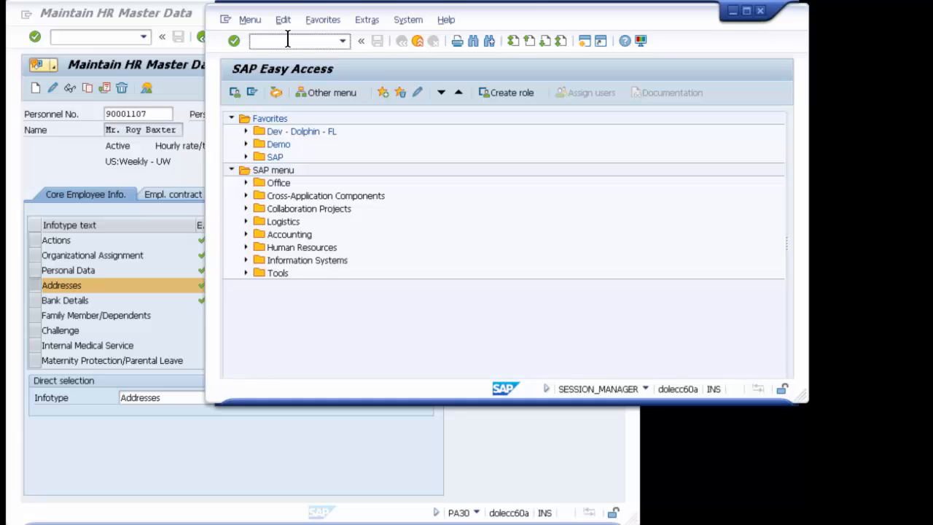
left_click_drag(506, 27, 611, 35)
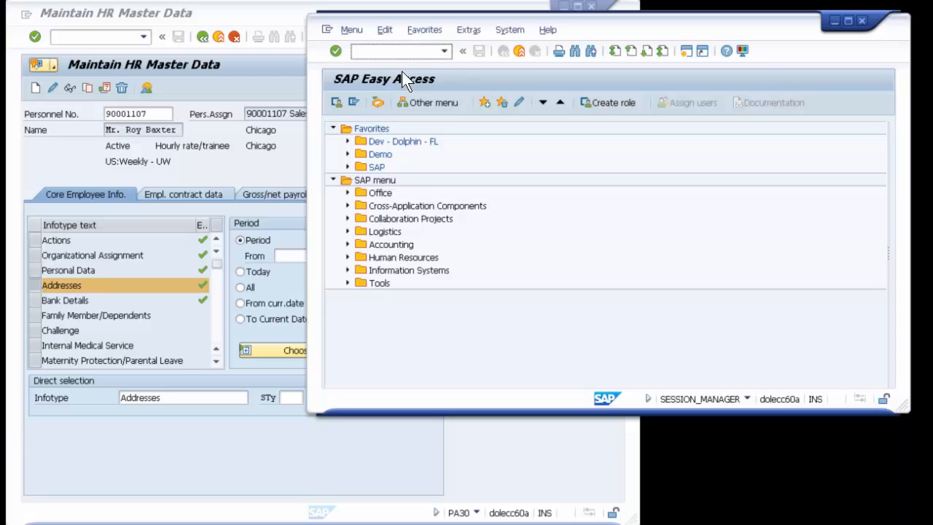
- Run transaction aobj in the new session and accept the cross-client table caution
type("aobj")
key("Return")
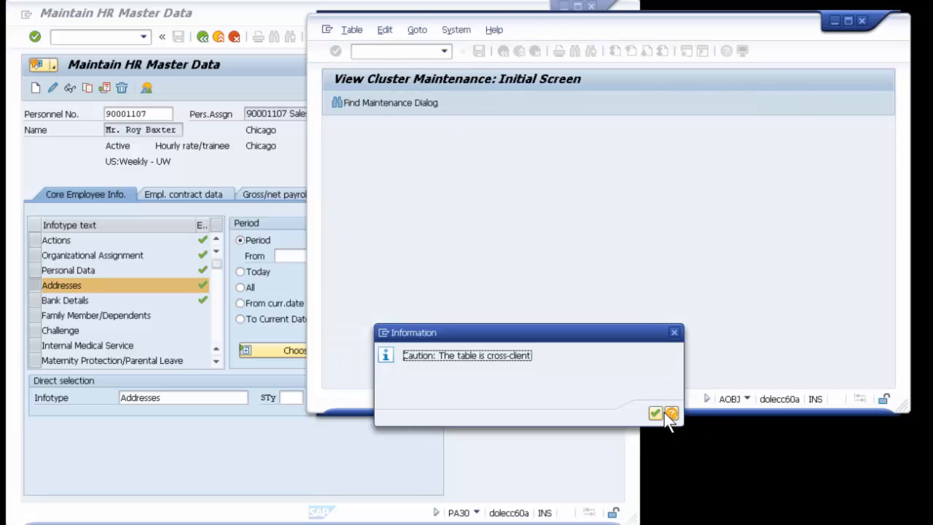
left_click(655, 412)
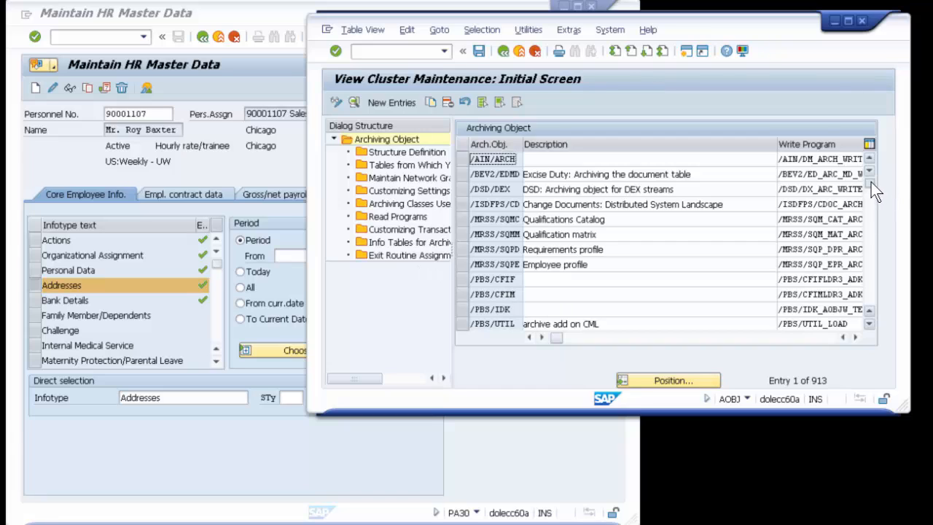
- Find archiving object Z_HR1, HCM Master Data Archiving, at the list's end and open its Structure Definition
left_click_drag(871, 182, 882, 306)
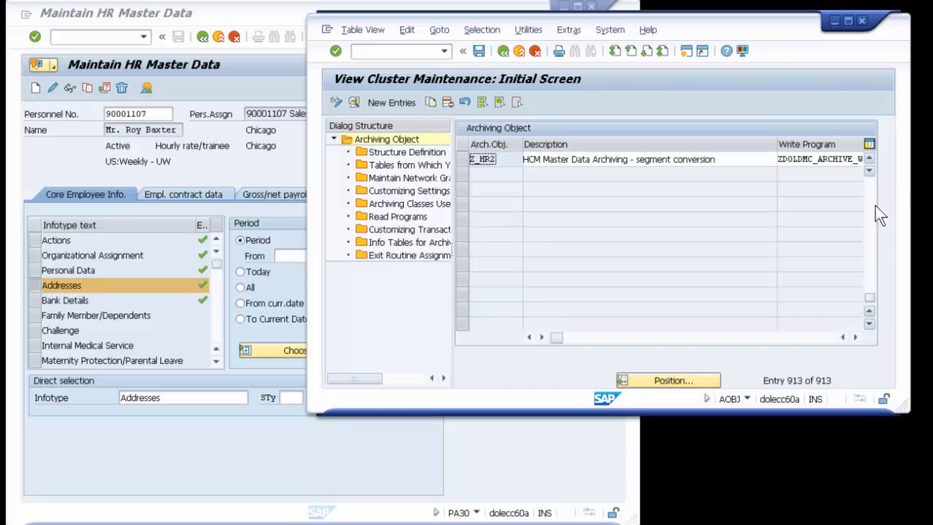
left_click(869, 157)
left_click(419, 165)
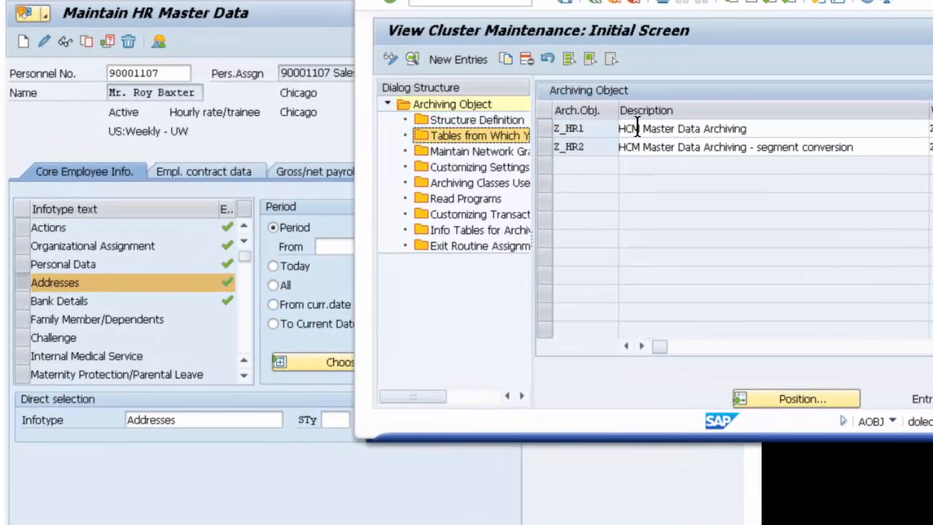
left_click(573, 159)
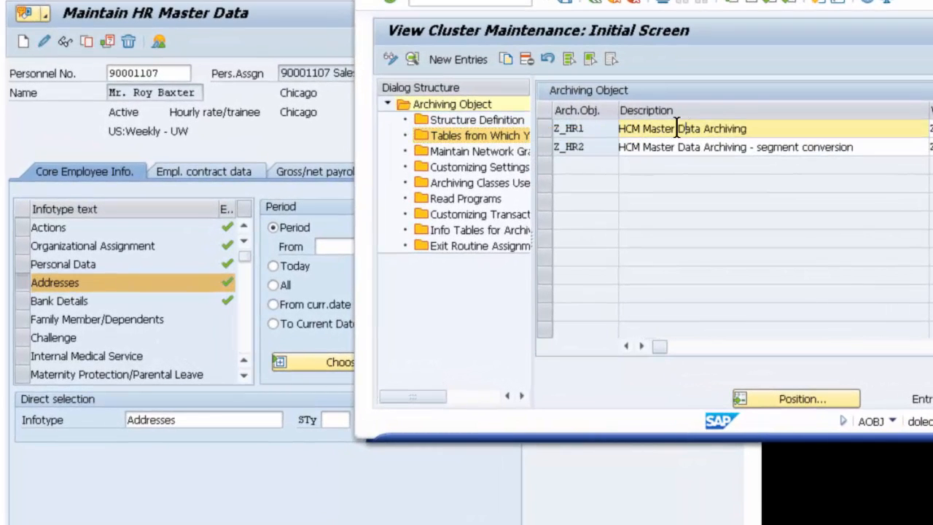
left_click(547, 129)
double_click(467, 121)
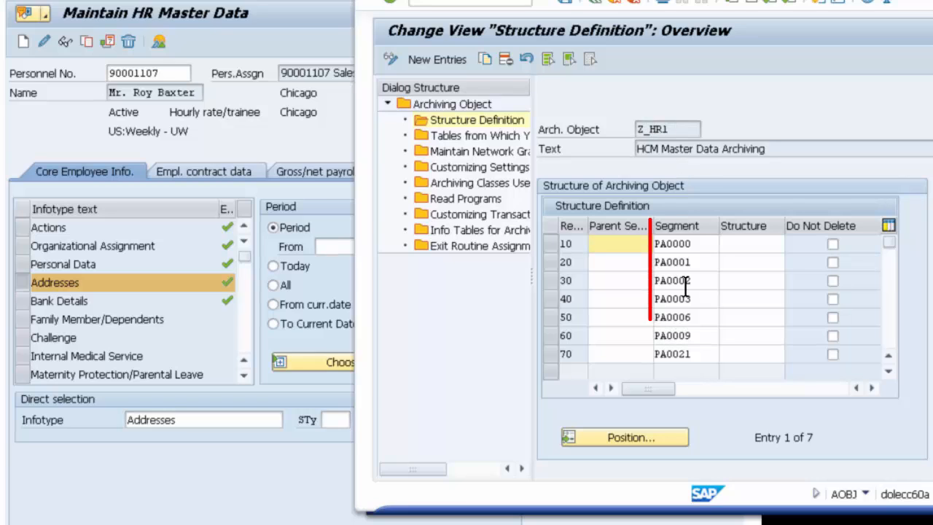
- Compare the Z_HR1 segments PA0000 and PA0001 with the employee's infotypes and personnel number, returning to the HR master data window
double_click(699, 240)
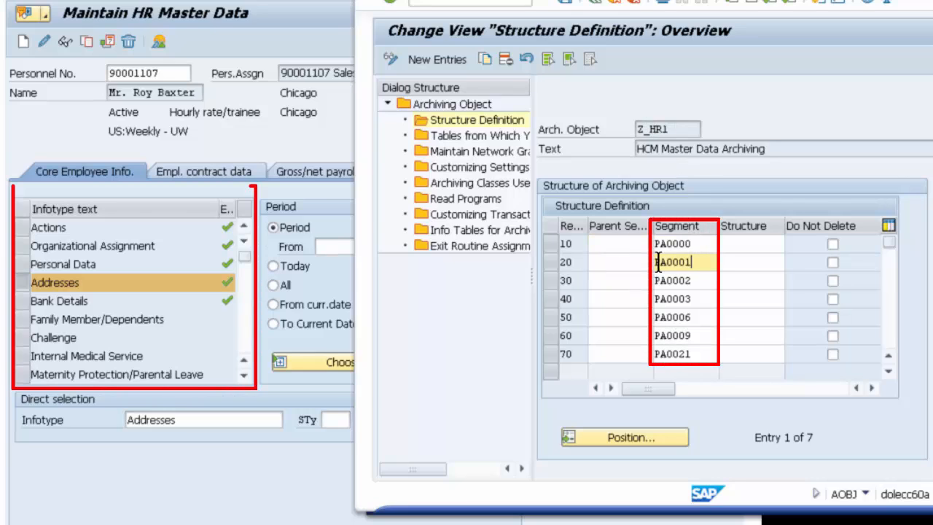
double_click(698, 261)
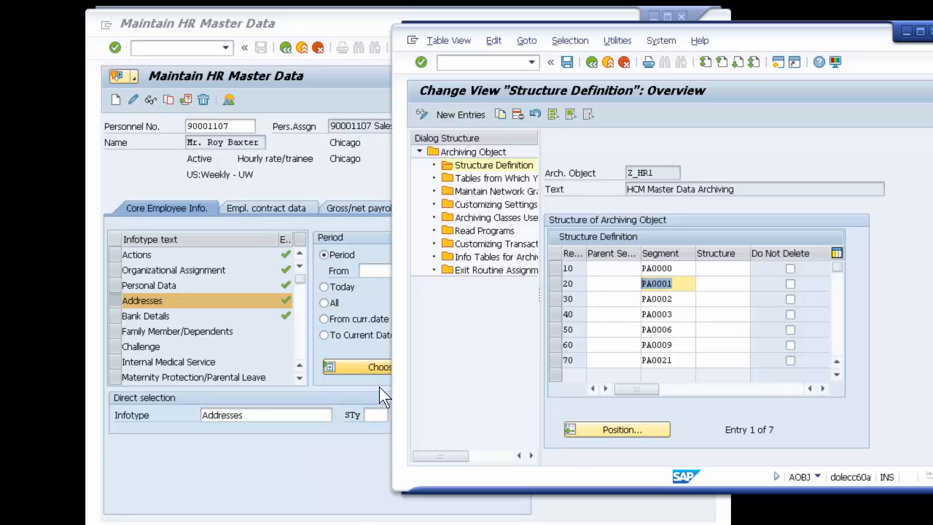
left_click(328, 500)
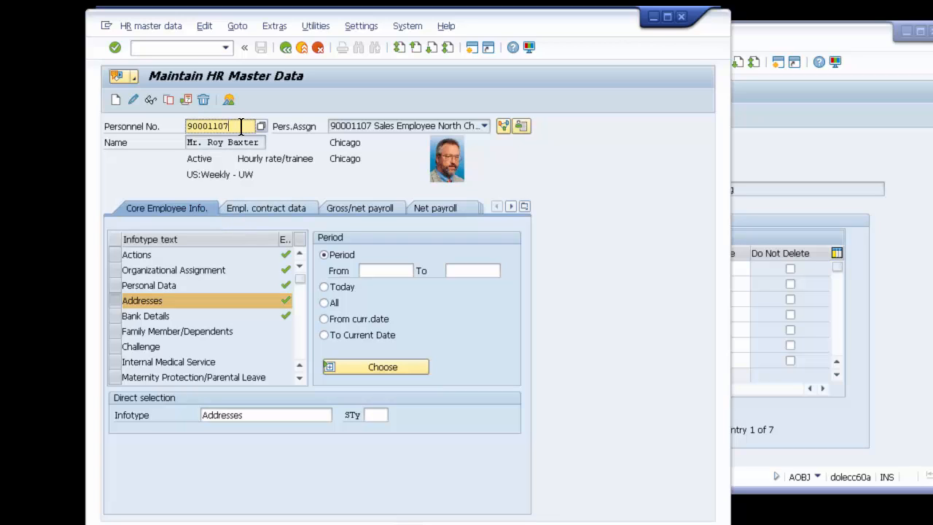
left_click_drag(231, 126, 182, 126)
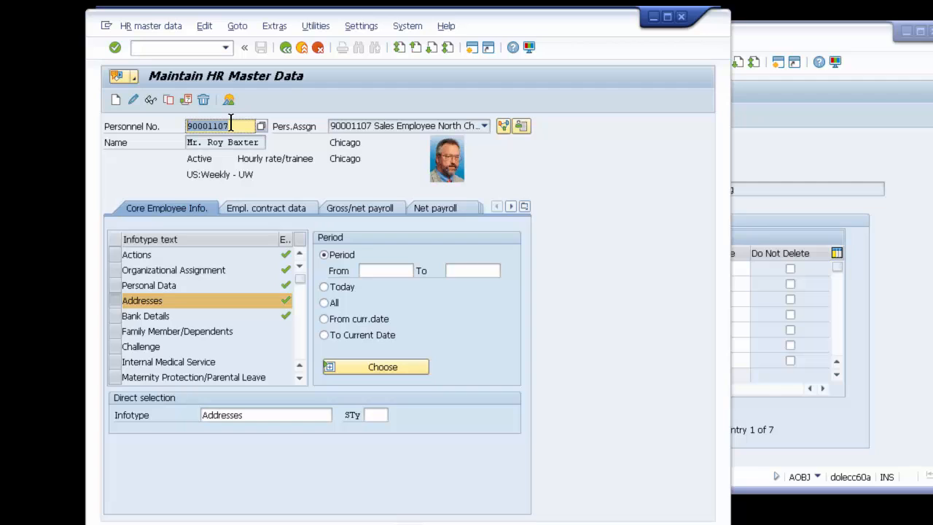
left_click(838, 151)
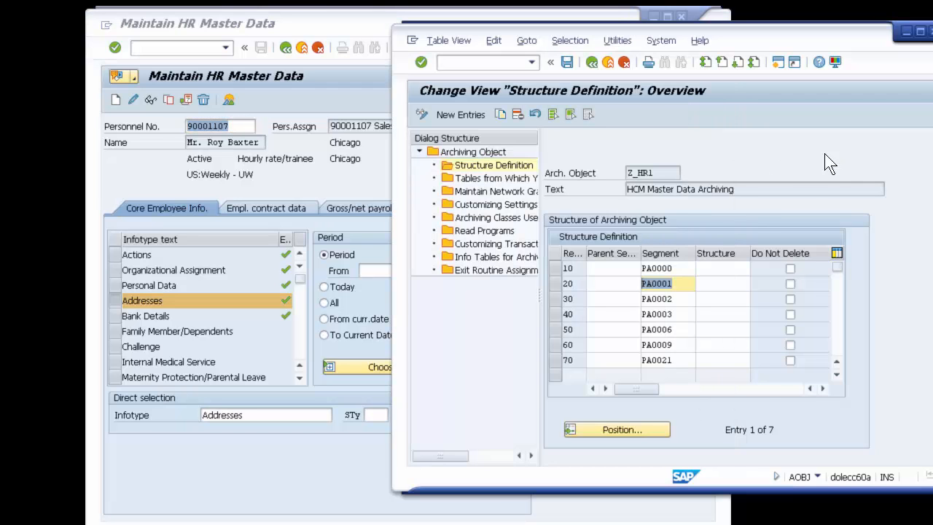
left_click(678, 267)
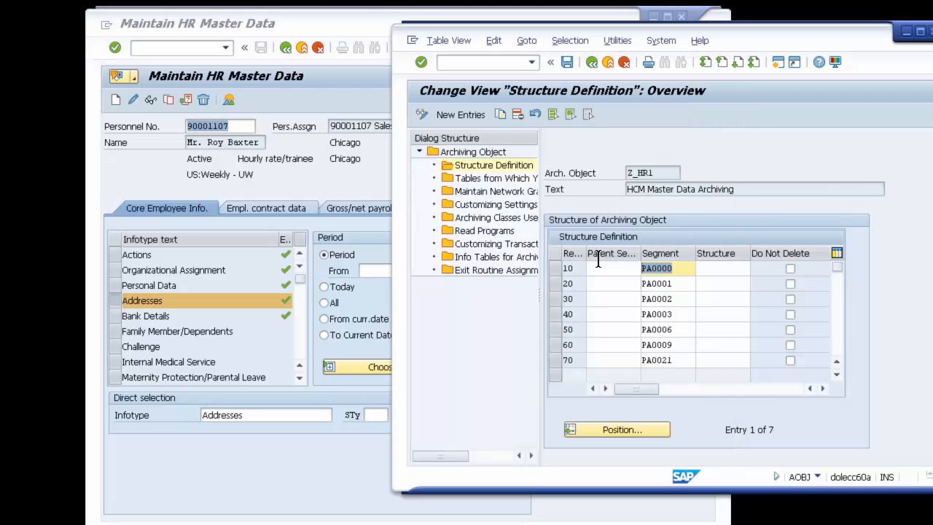
left_click(677, 284)
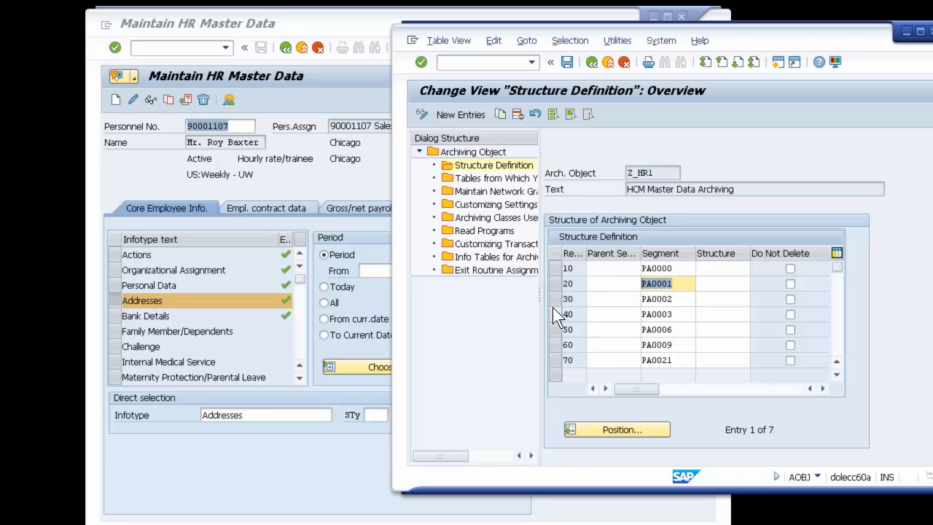
left_click(281, 467)
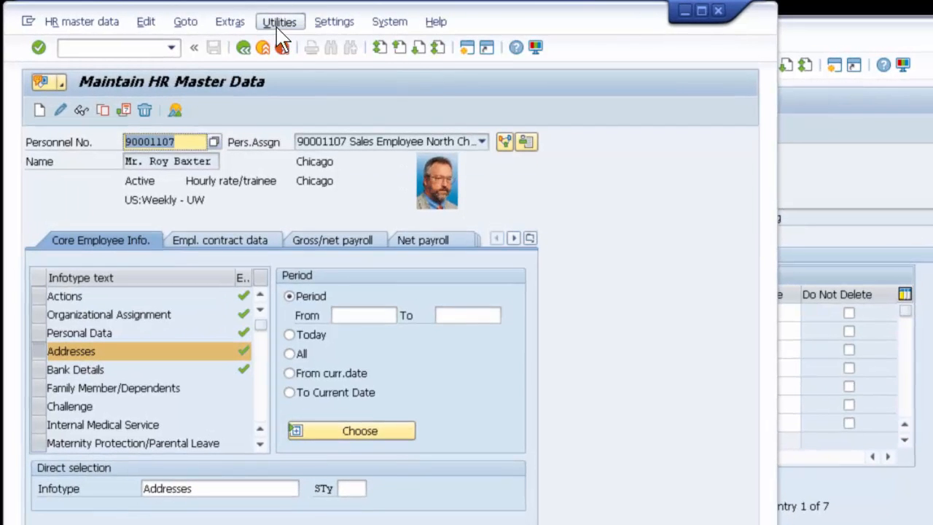
left_click(277, 23)
mouse_move(246, 29)
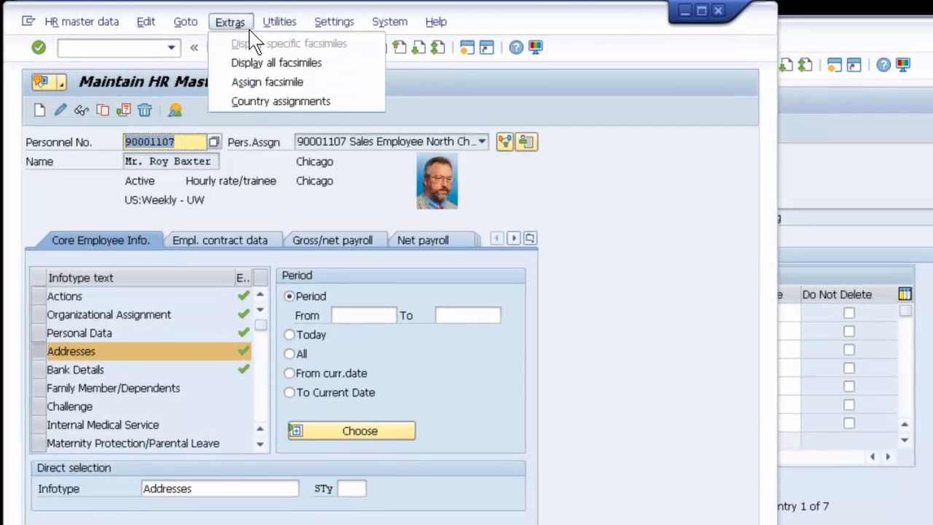
left_click(271, 84)
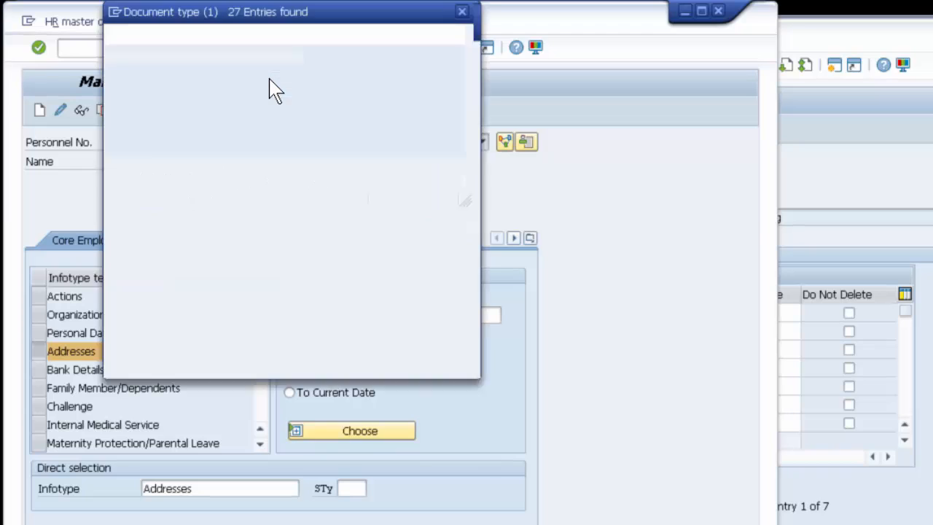
left_click(469, 12)
- Display all facsimiles of the employee, allow sapcms.exe to run, and view the employee photo before closing it
left_click(279, 23)
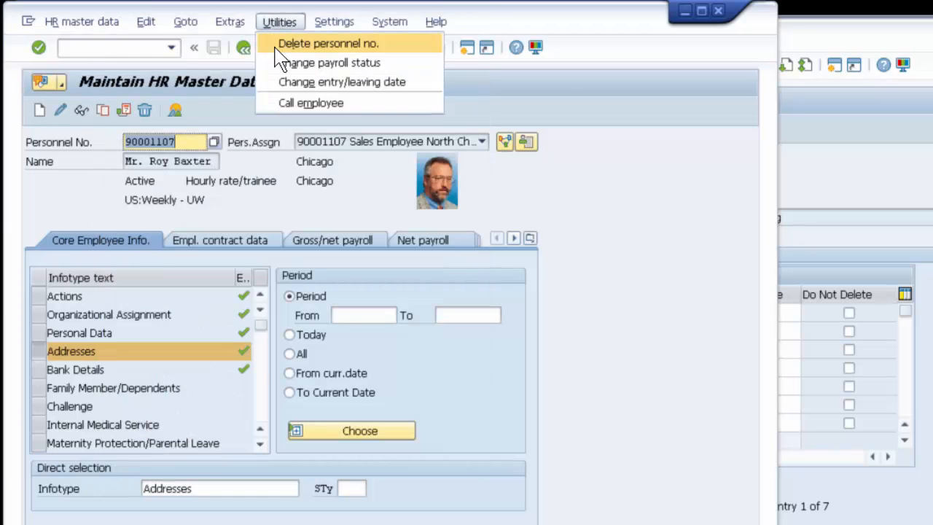
mouse_move(240, 29)
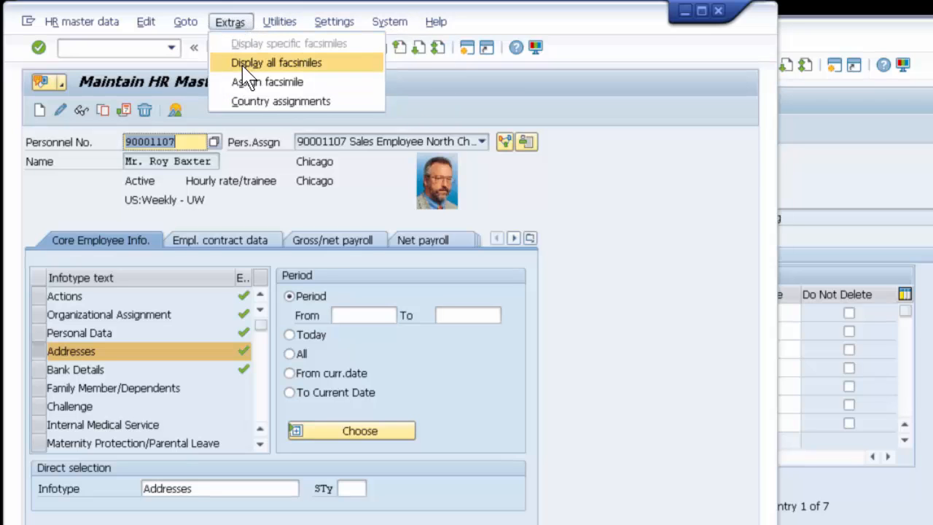
left_click(244, 64)
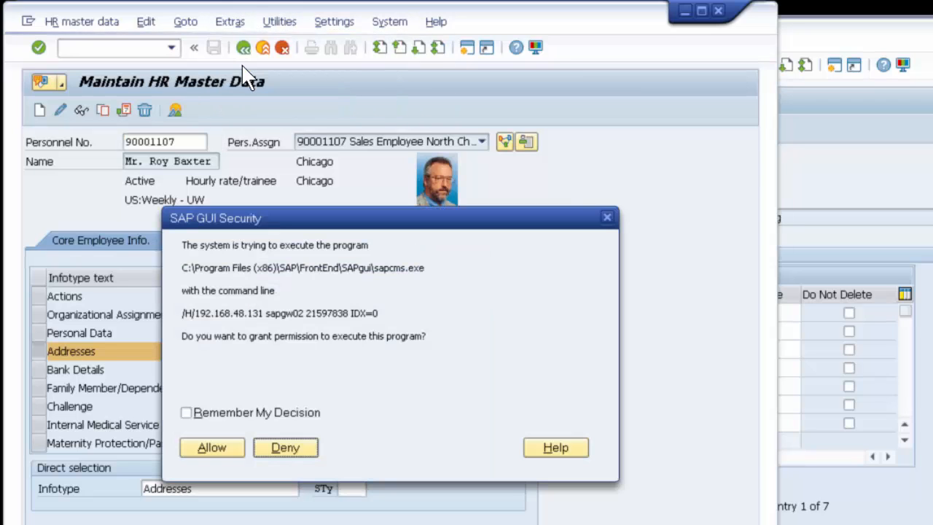
left_click(224, 446)
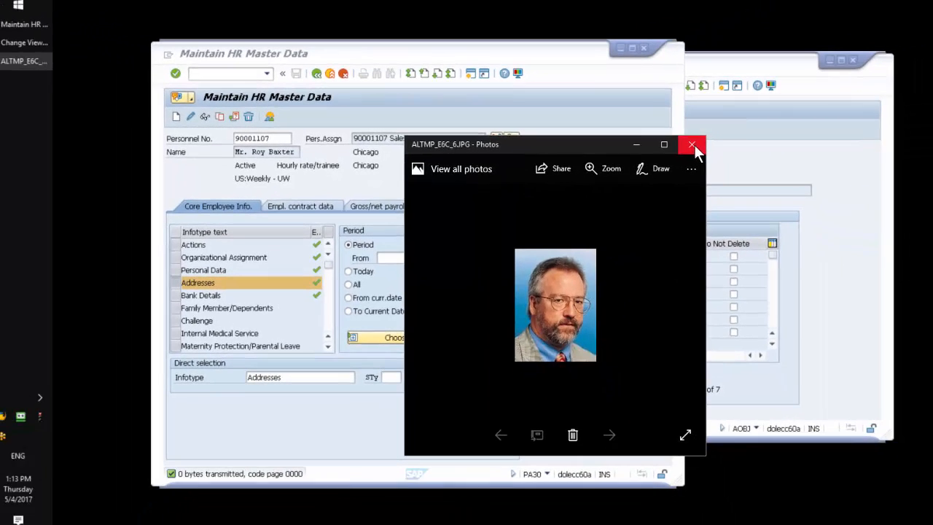
left_click(692, 145)
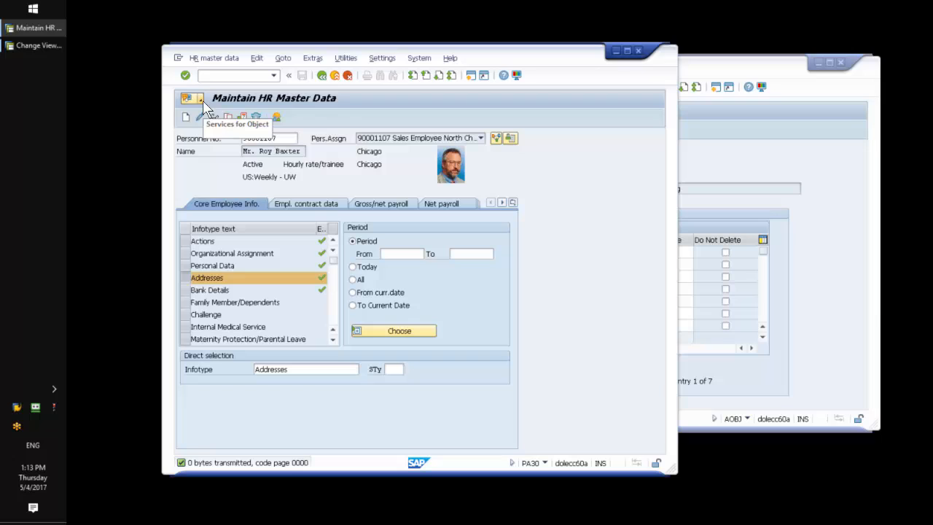
- Open the employee's attachment list, view the attached DMC-HRTESTDeloitte PDF, and return to the Addresses infotype in the master data
left_click(202, 101)
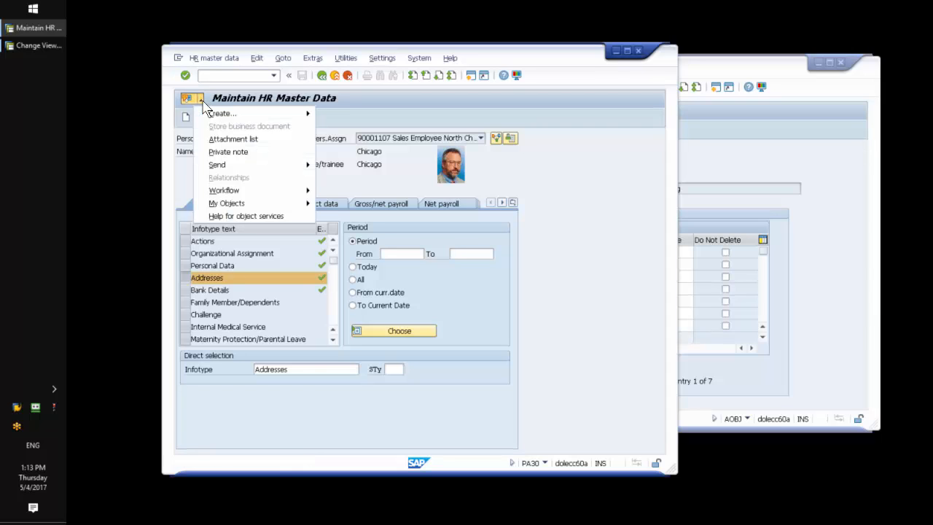
left_click(221, 141)
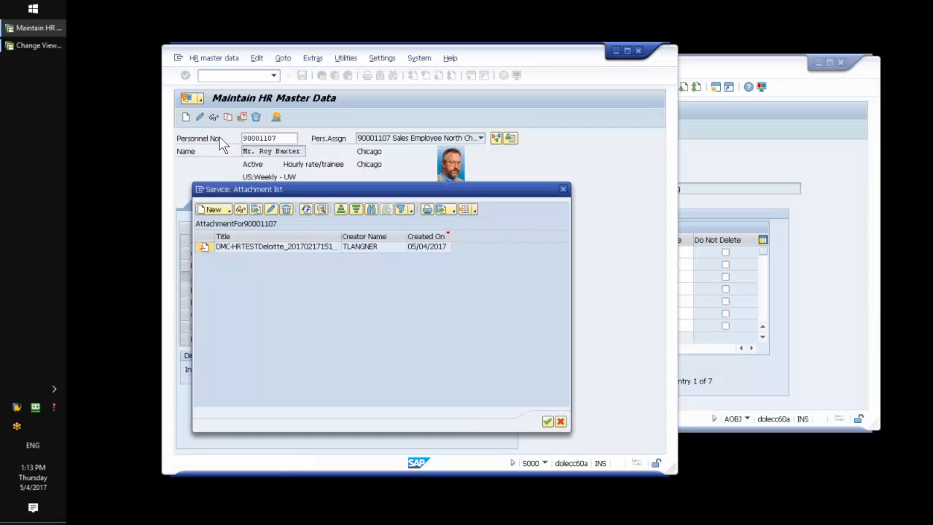
left_click(273, 251)
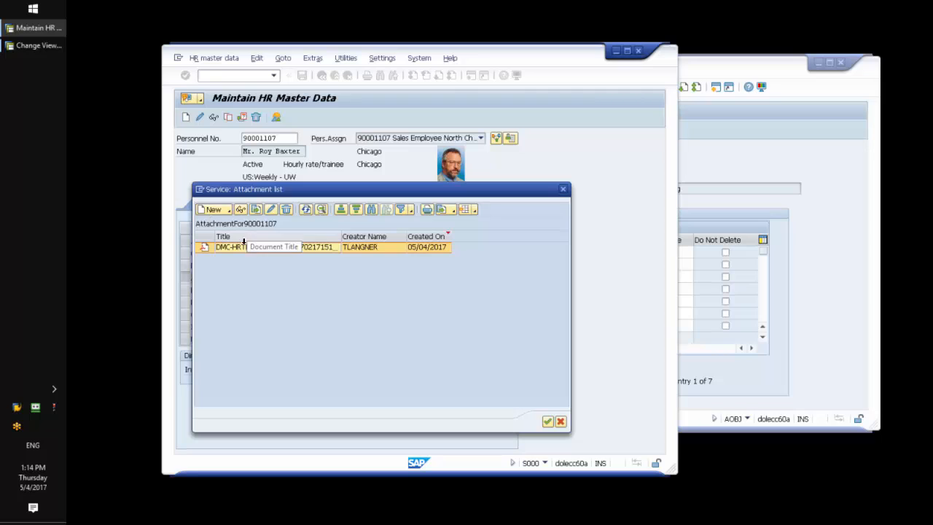
double_click(242, 251)
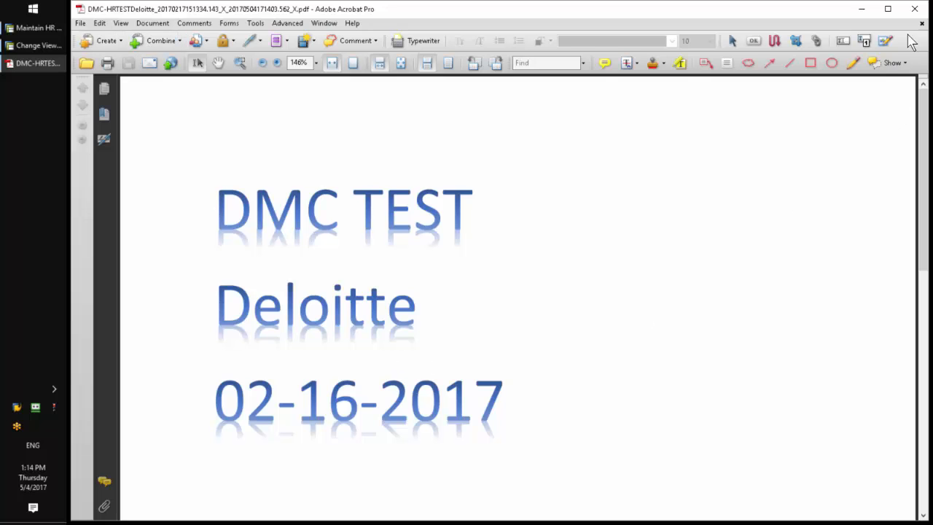
left_click(914, 9)
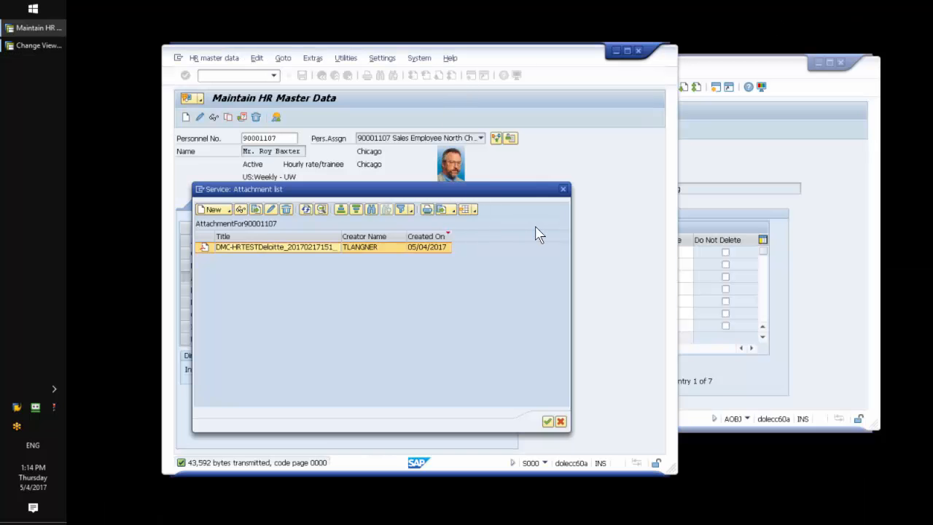
left_click(563, 189)
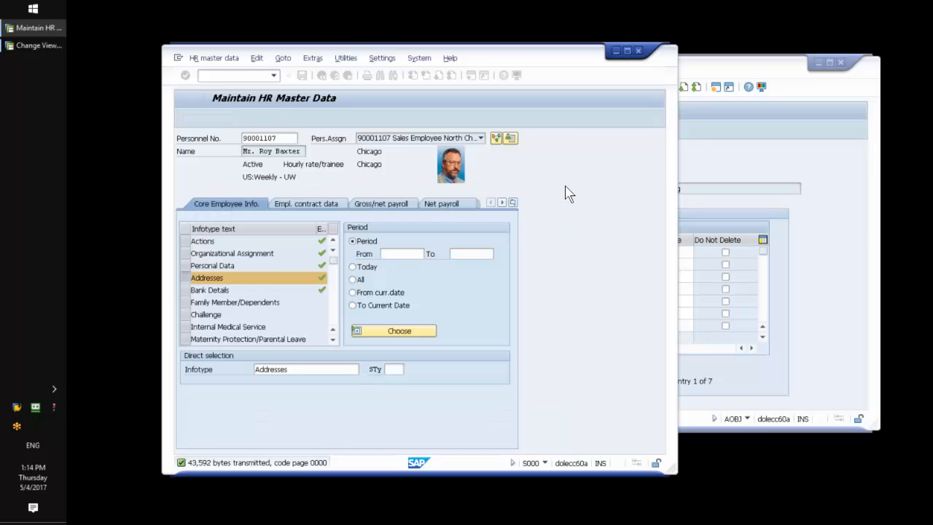
left_click(208, 278)
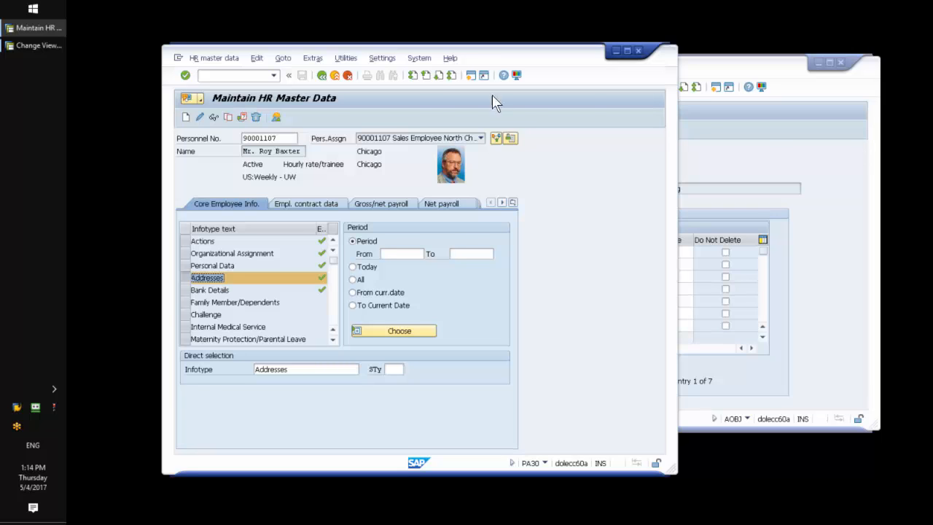
- Leave the archiving object view in the second session with /n and start DMC HR - ILM Processing from the Demo favorites' DMC_HR folder
left_click(781, 156)
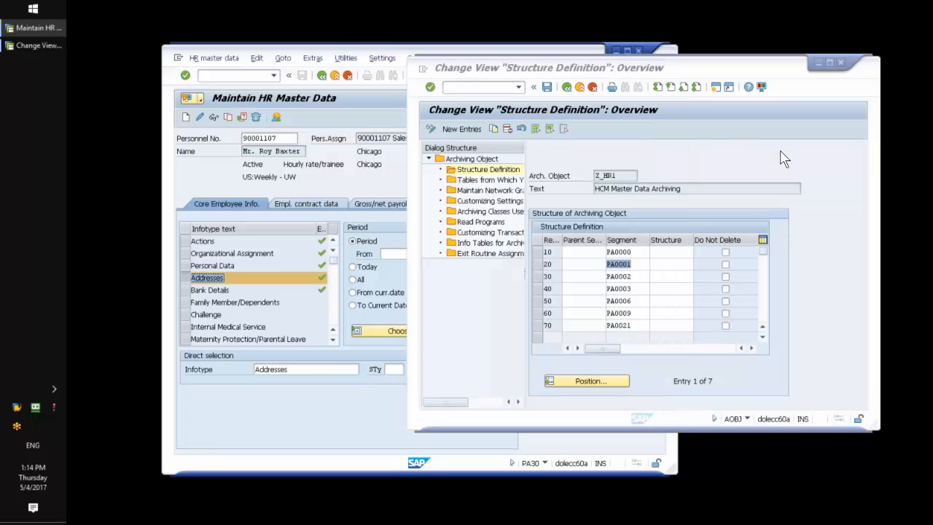
left_click(498, 87)
type("/n")
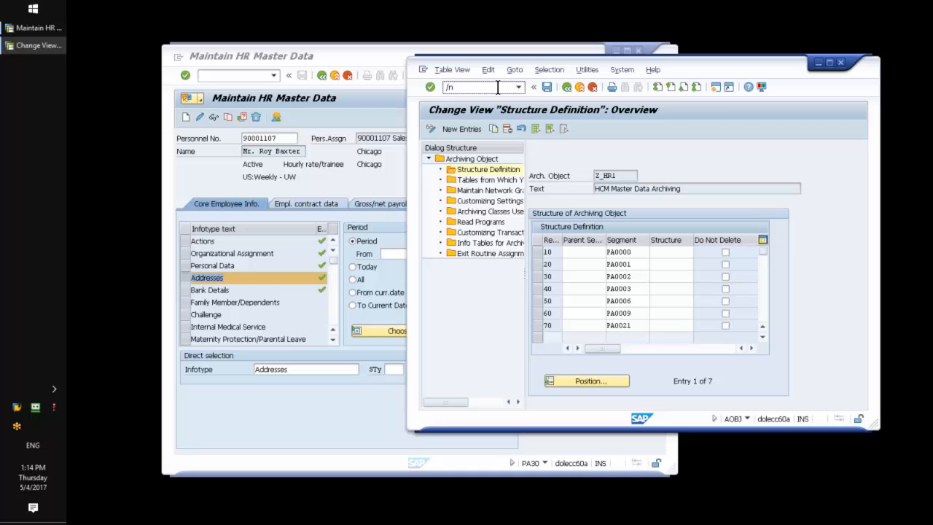
key("Return")
left_click(440, 172)
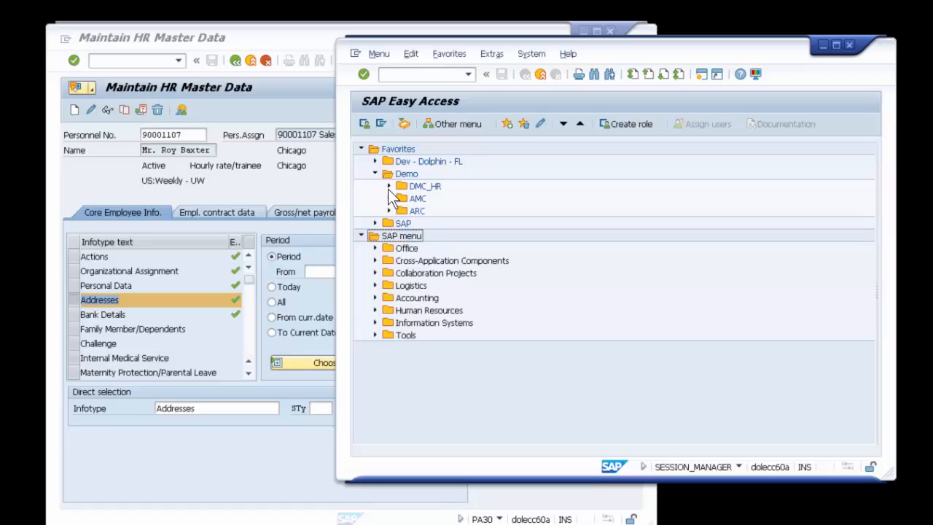
left_click(452, 182)
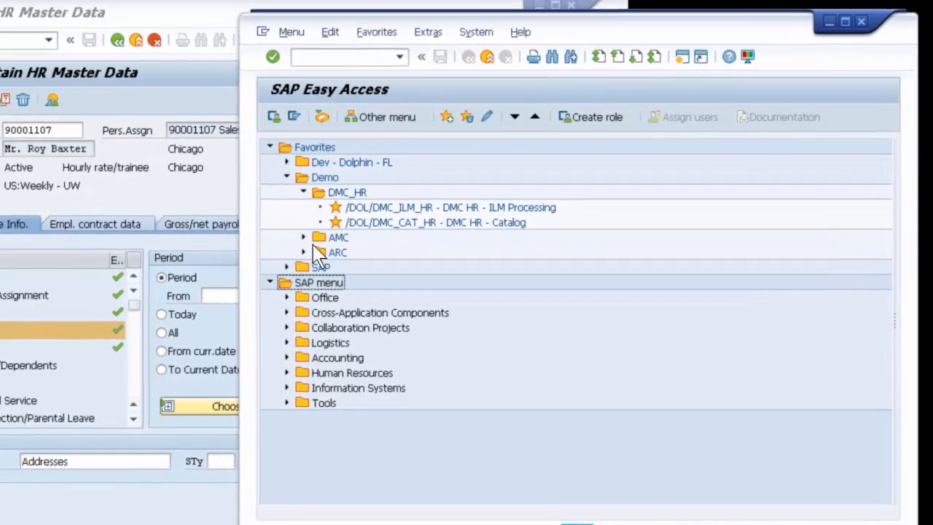
left_click(475, 212)
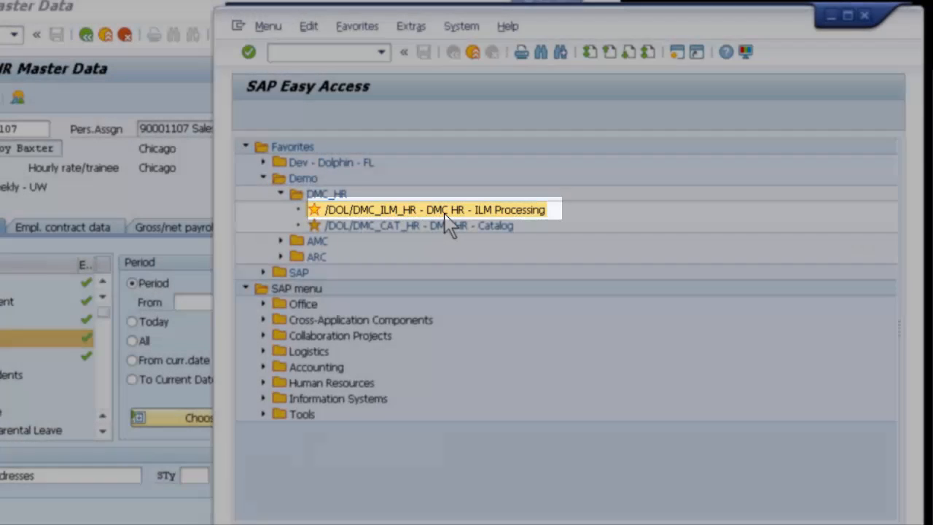
double_click(444, 215)
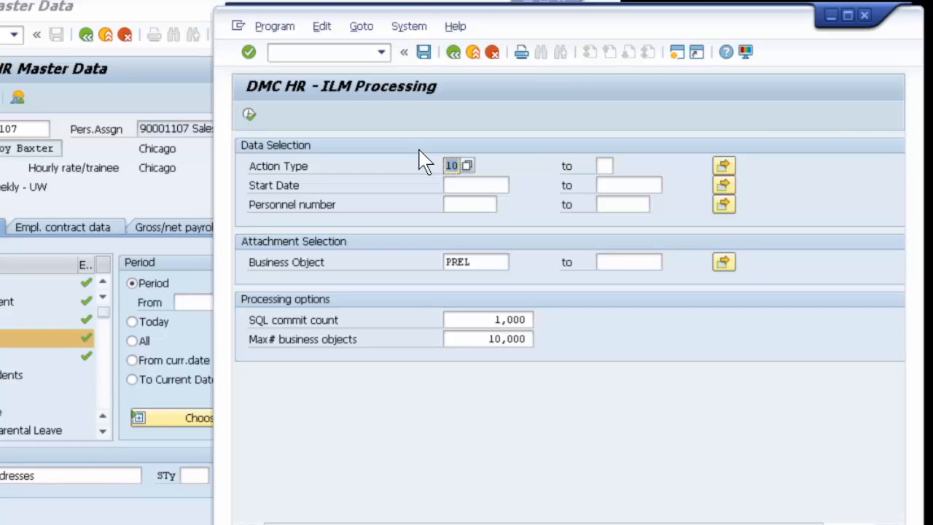
- Examine the Action Type multiple selection and its possible values, including Termination, Retirement and Death of retiree, without changing the entry
left_click(723, 168)
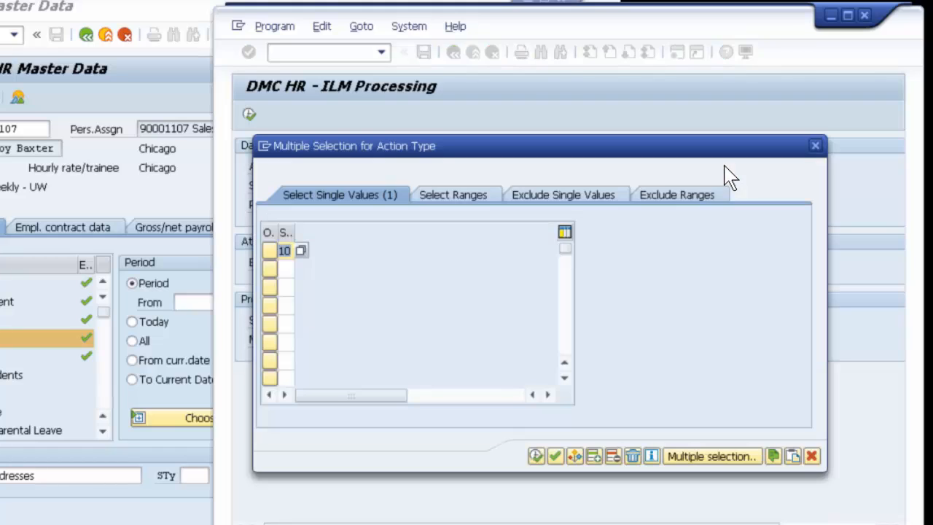
left_click(817, 147)
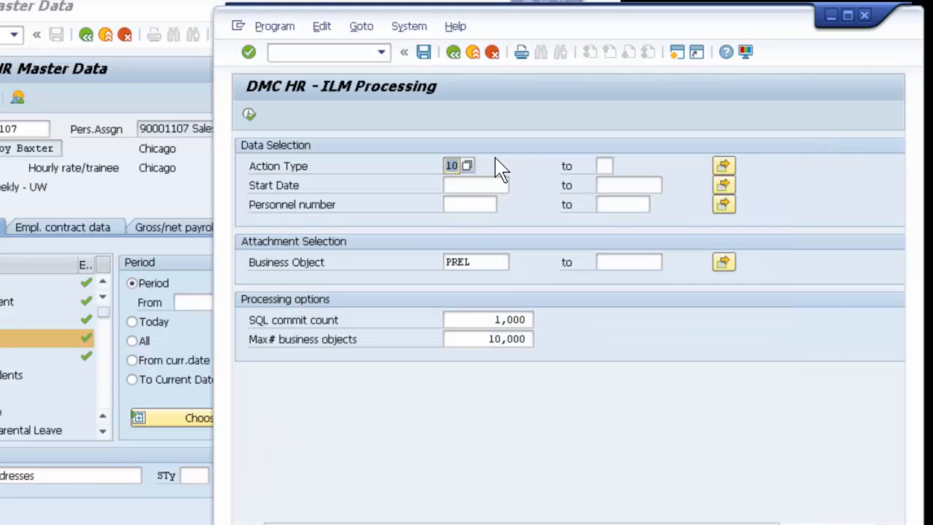
left_click(466, 165)
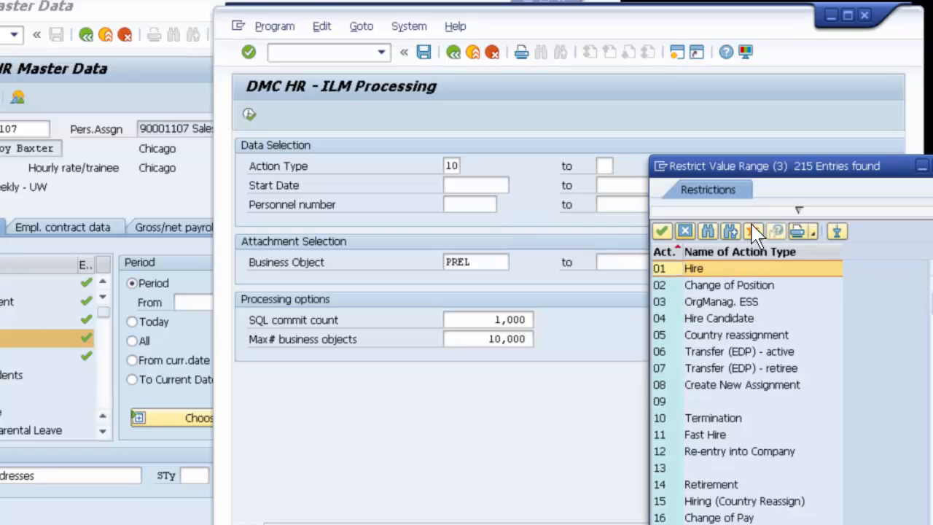
left_click_drag(743, 170, 696, 71)
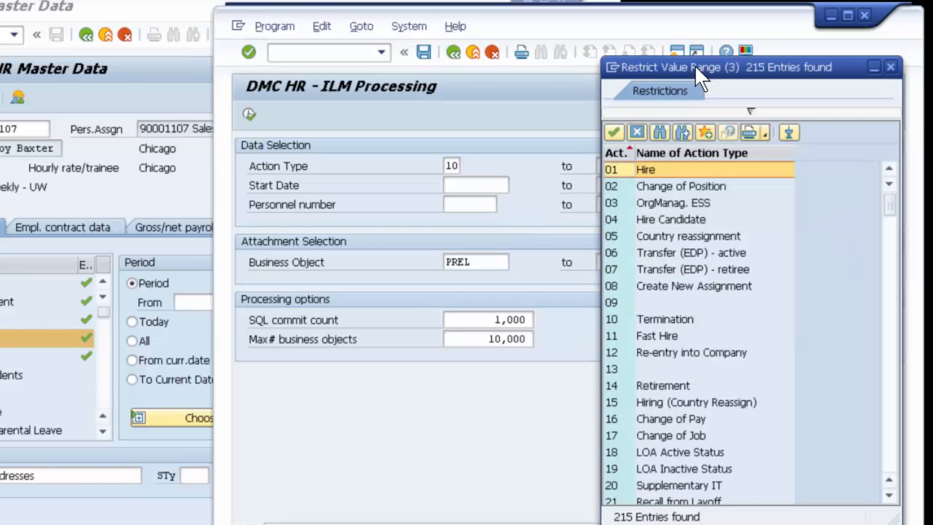
left_click(612, 325)
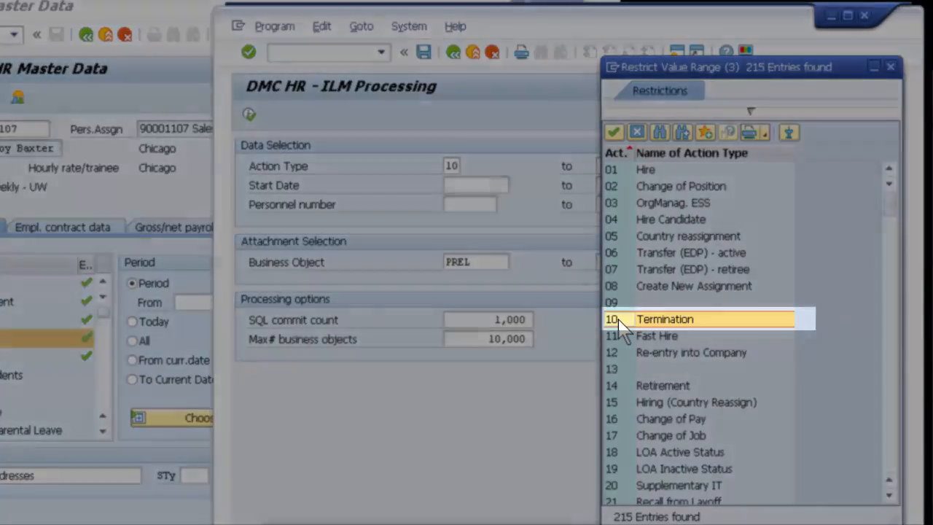
left_click(616, 386)
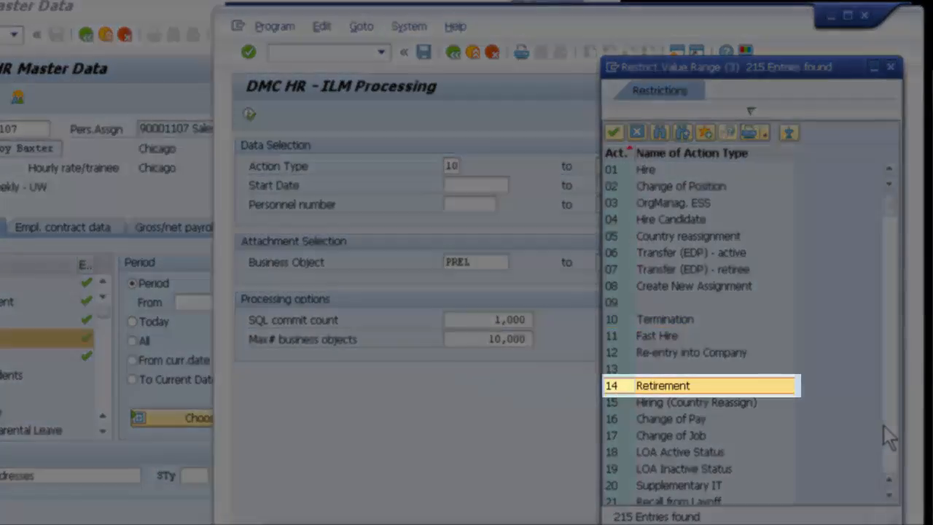
left_click(888, 424)
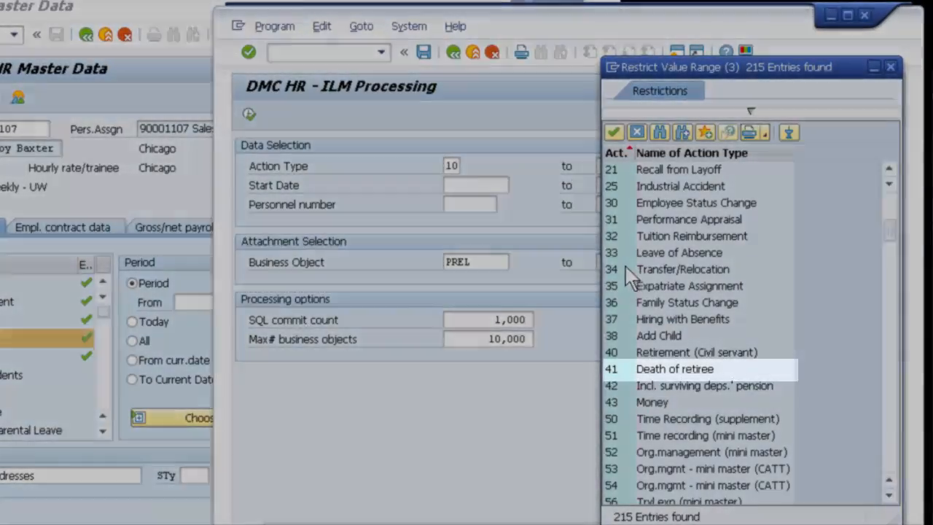
left_click(615, 370)
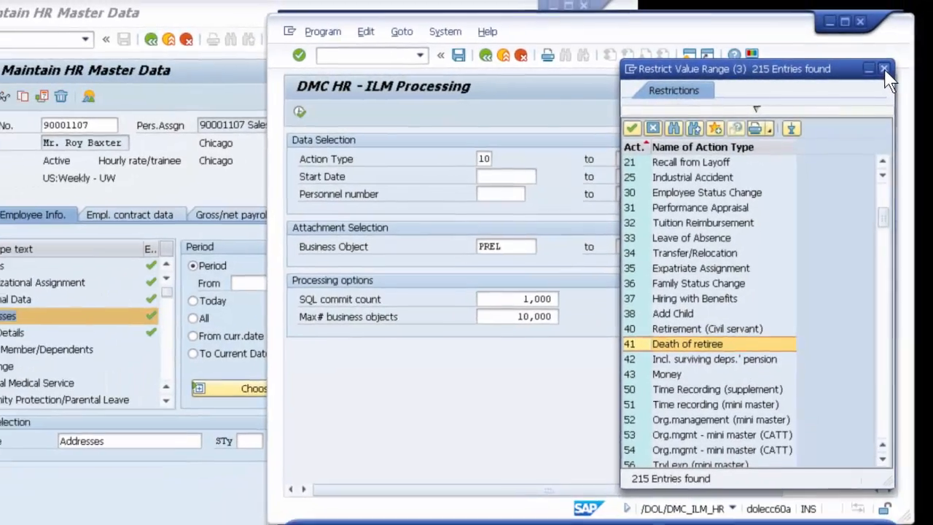
left_click(884, 69)
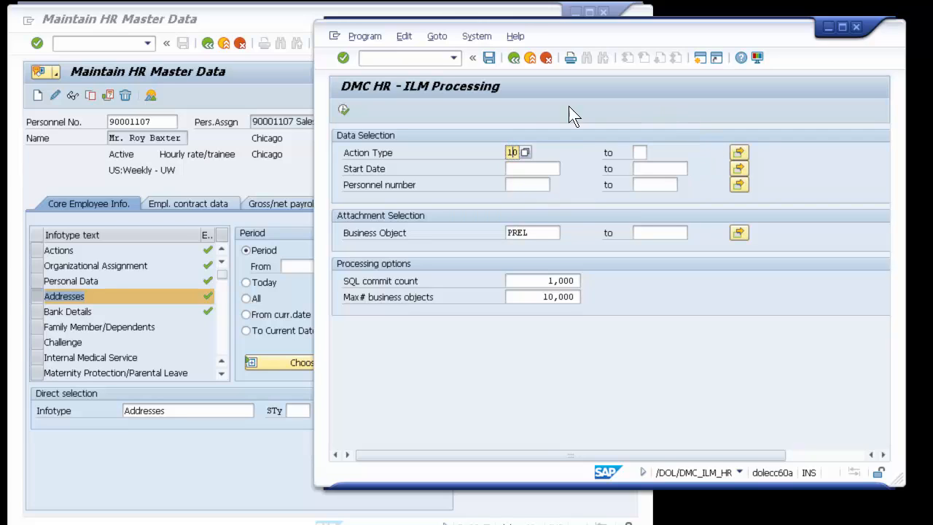
- Review the Start Date, Personnel number and Business Object selections, including the multiple selection for business objects, without adding values
left_click(512, 168)
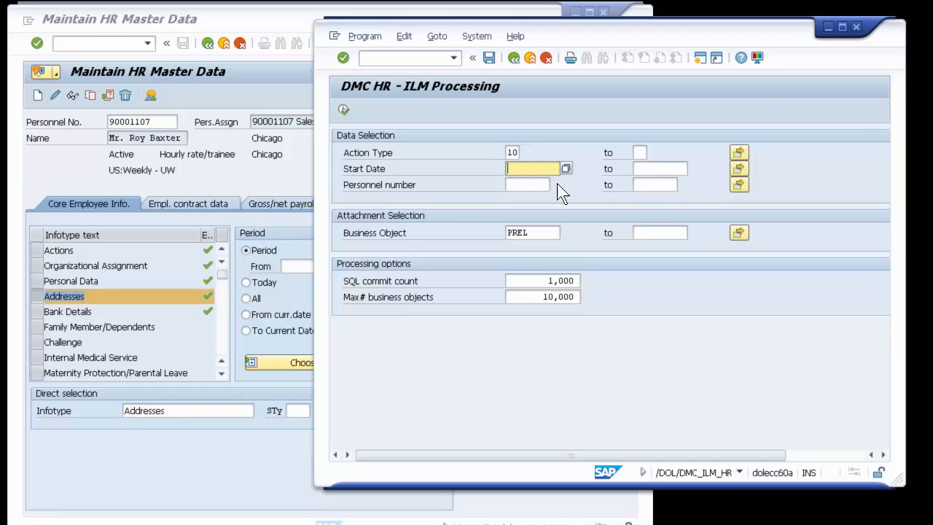
left_click(527, 187)
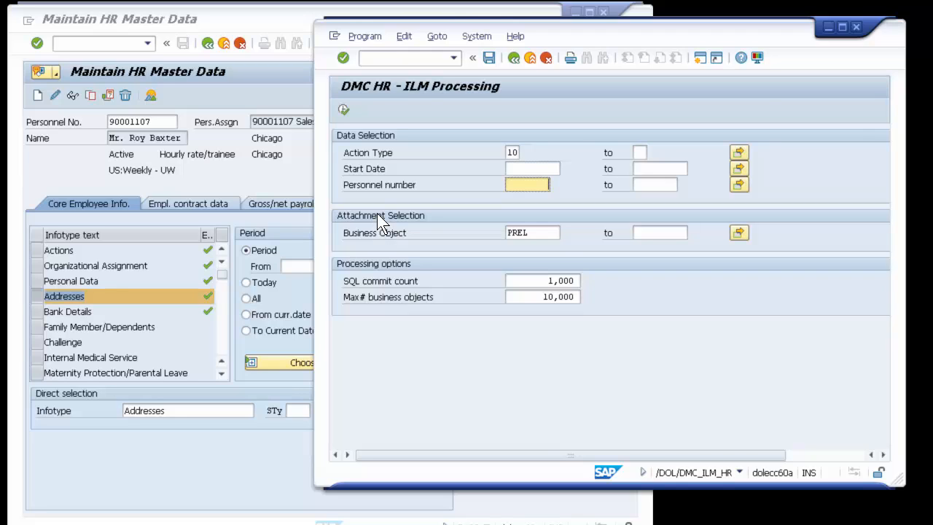
left_click_drag(550, 232, 400, 233)
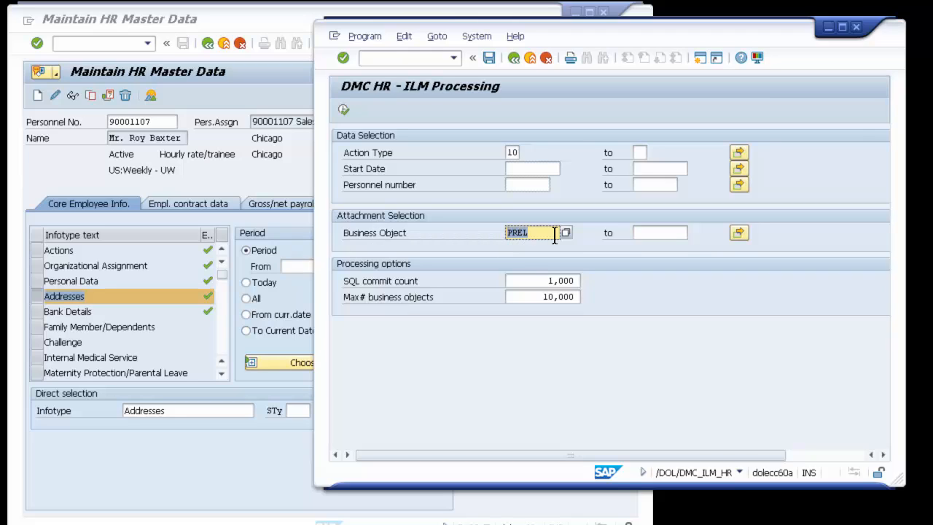
left_click(738, 233)
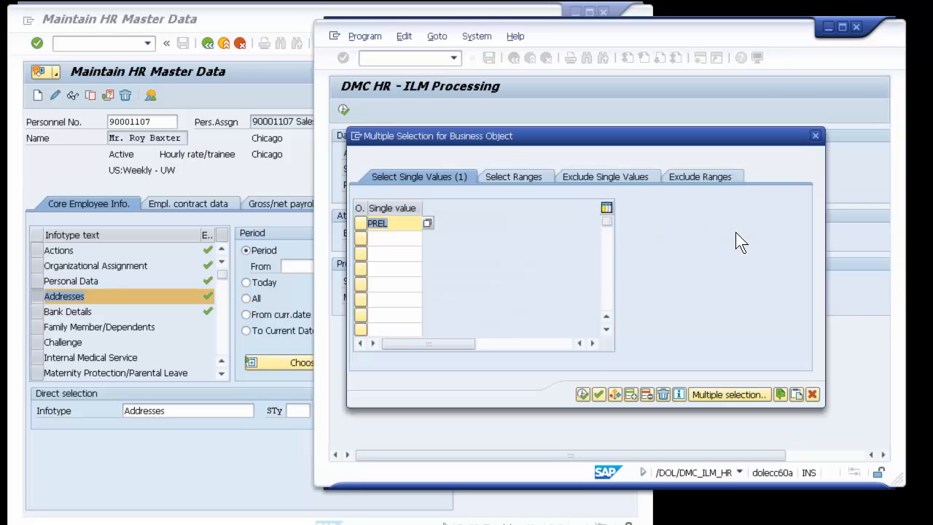
left_click(417, 239)
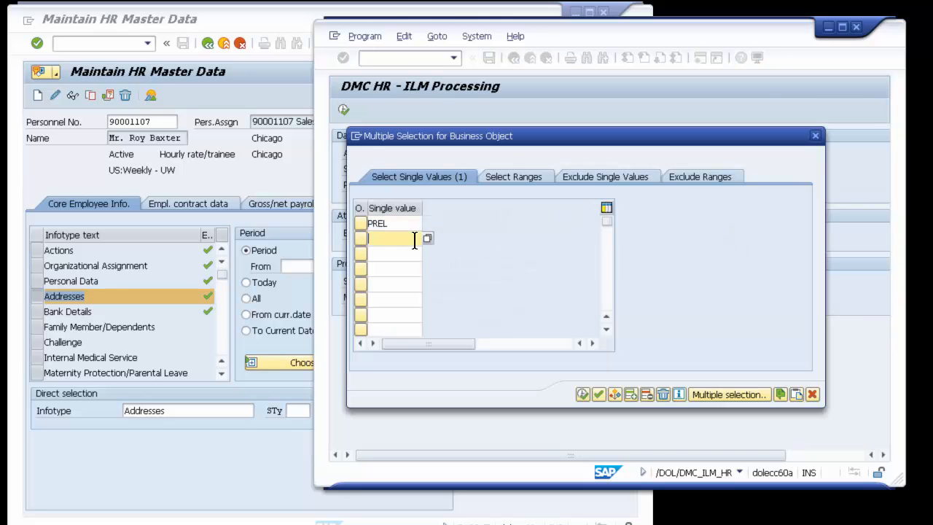
left_click(816, 137)
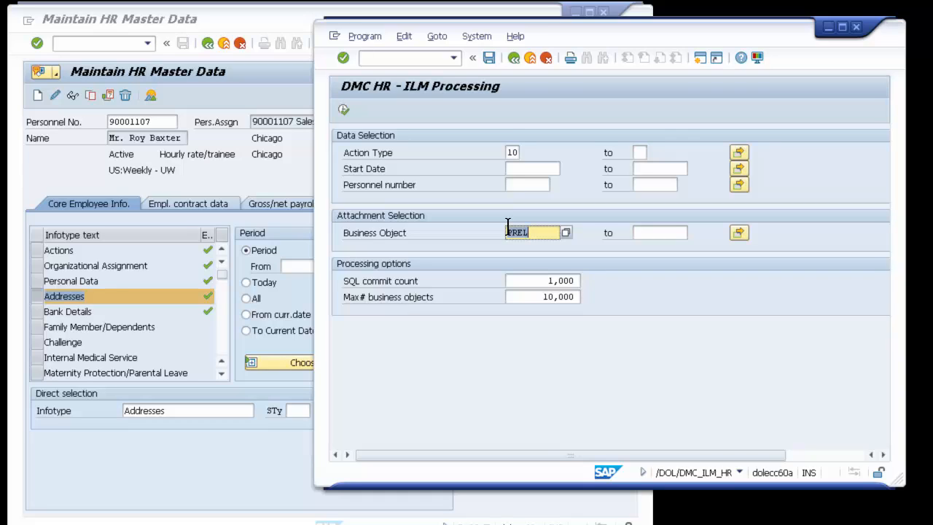
- Review the SQL commit count and Max# business objects processing options and return to the Action Type
left_click_drag(541, 277, 590, 272)
left_click_drag(538, 296, 627, 296)
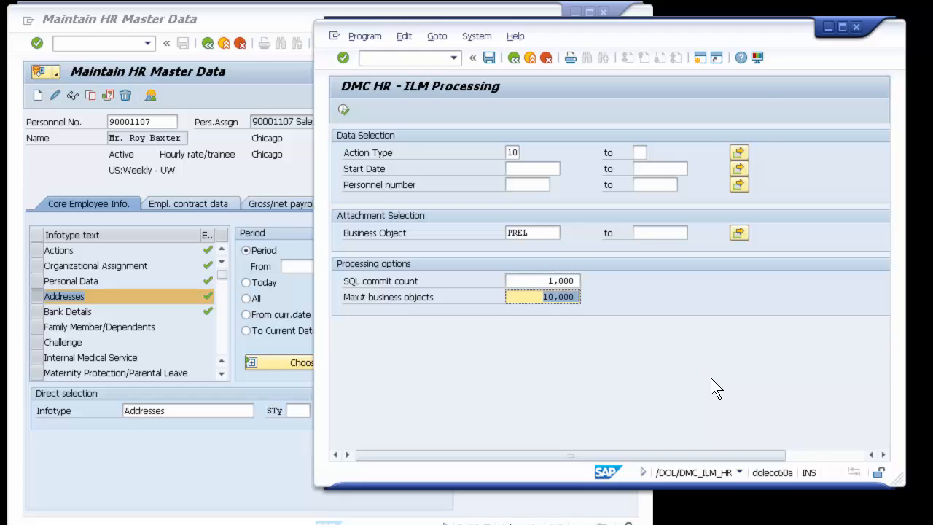
left_click(512, 153)
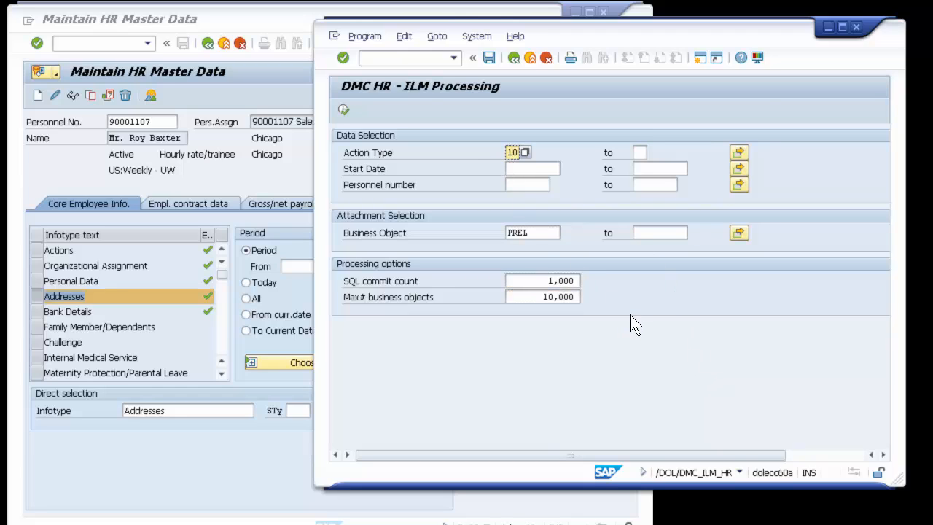
- Run ILM Processing for Action Type 10 and the employee's personnel number, keeping Business Object PREL and the existing processing options
type("10")
left_click(534, 297)
key("shift+End")
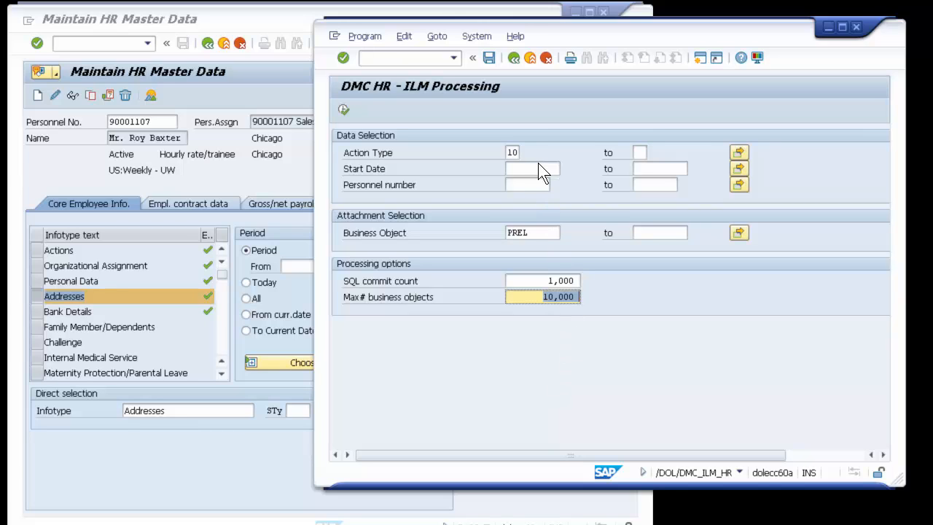
left_click(533, 185)
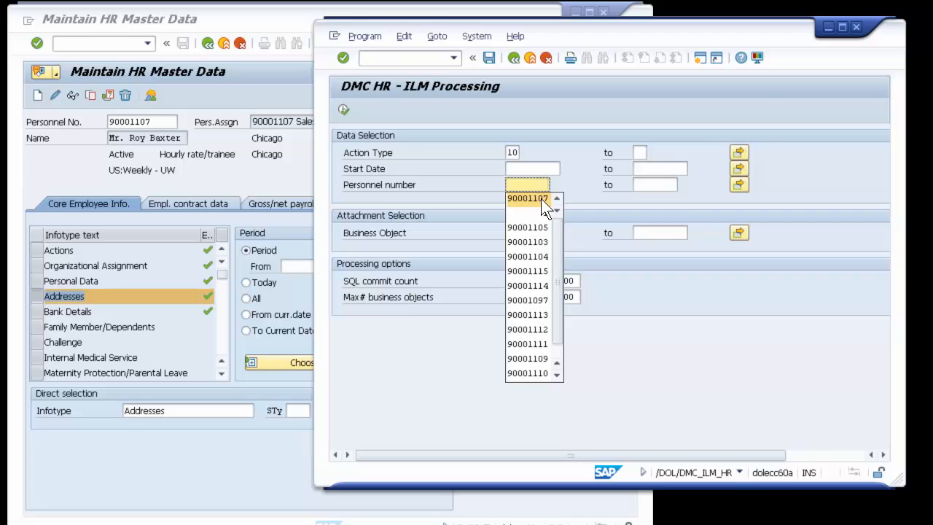
left_click(541, 199)
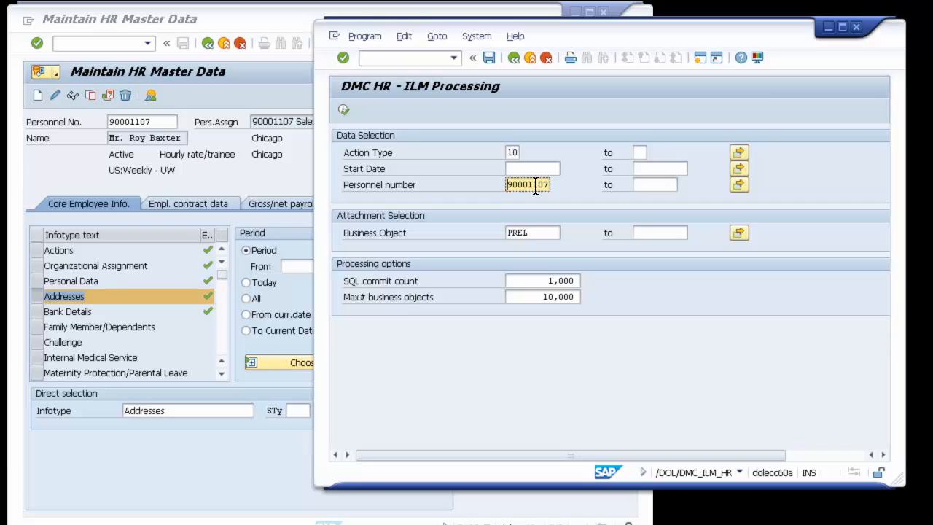
left_click(344, 110)
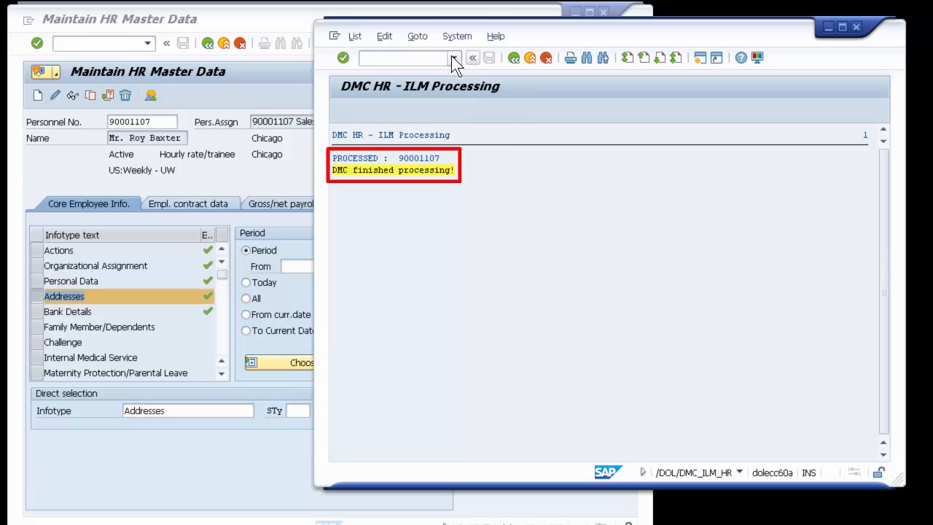
- Leave the processing result, open DMC HR - Catalog from the DMC_HR favorites and run the session catalogue for archive object Z_HR1
left_click(514, 57)
left_click(514, 58)
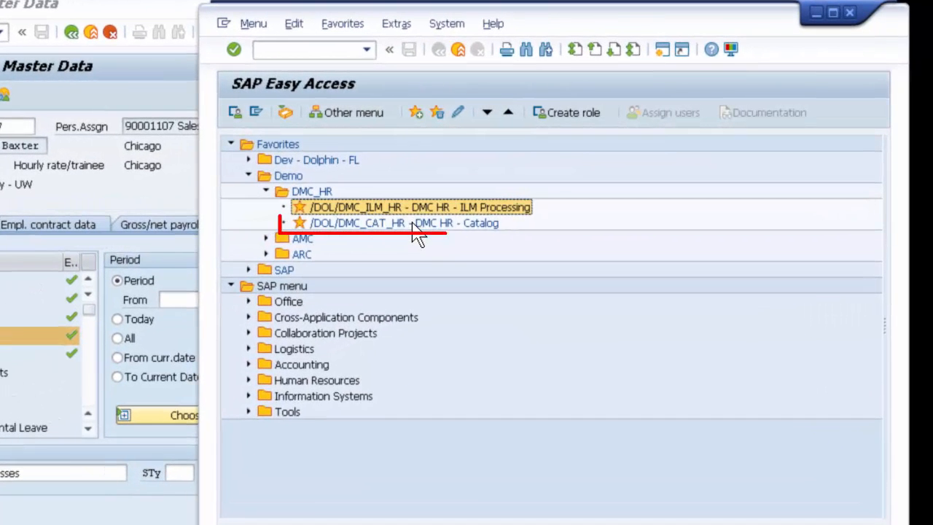
left_click(414, 225)
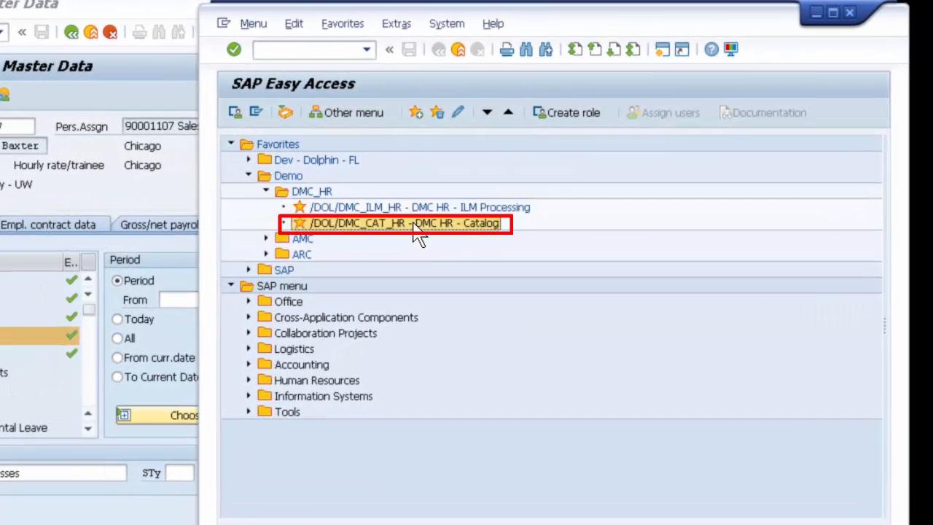
double_click(414, 224)
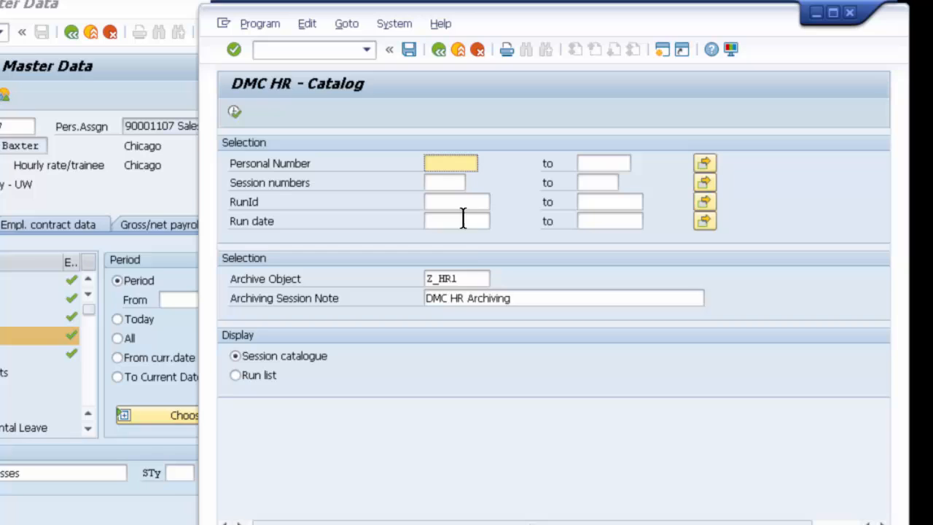
left_click(467, 278)
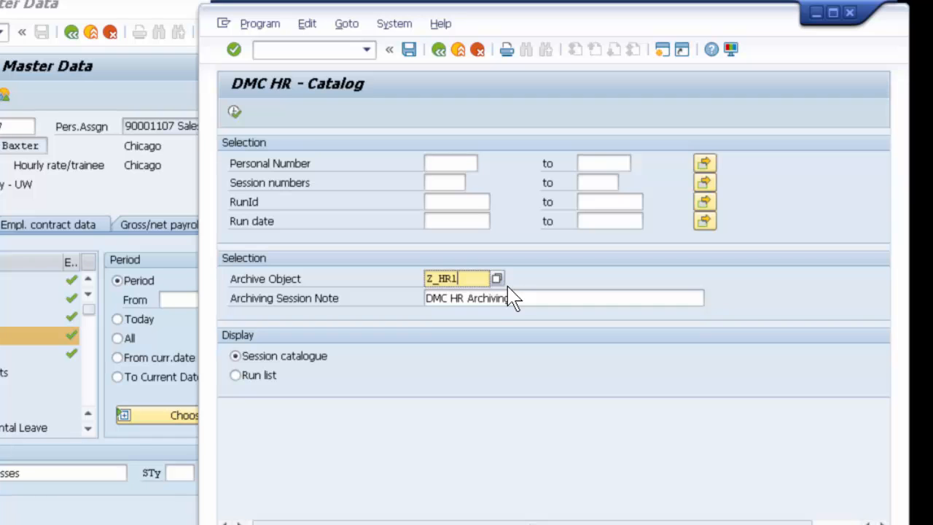
left_click(234, 113)
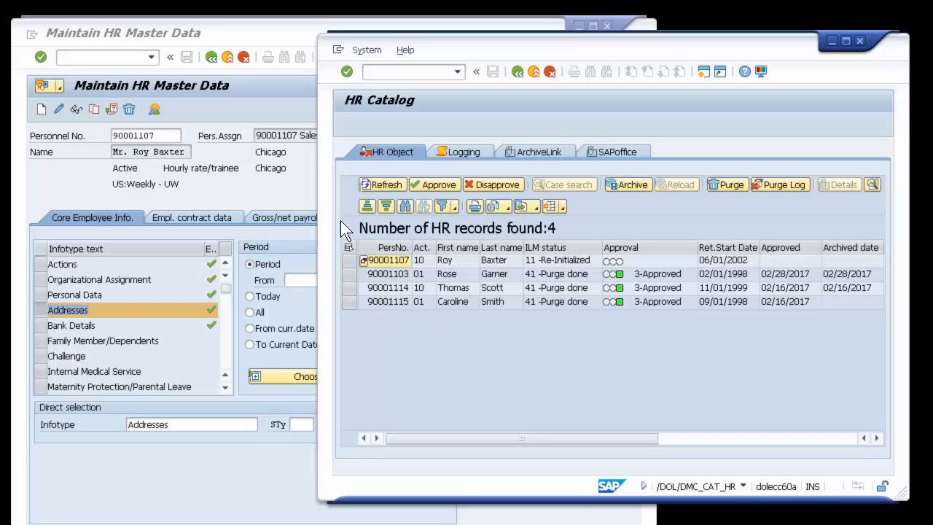
- Open the details of the re-initialized HR record and examine its Retention Start Date and Mandatory Deletion Date
left_click(352, 262)
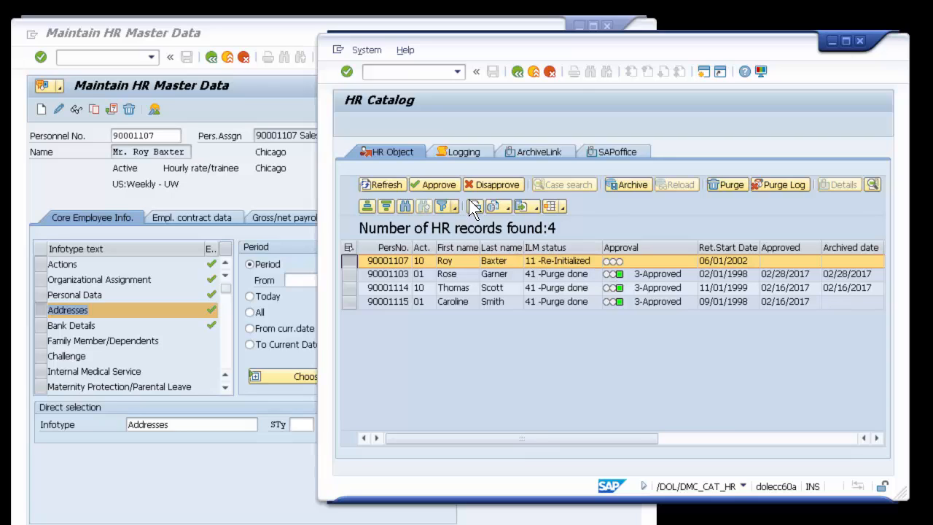
left_click(874, 185)
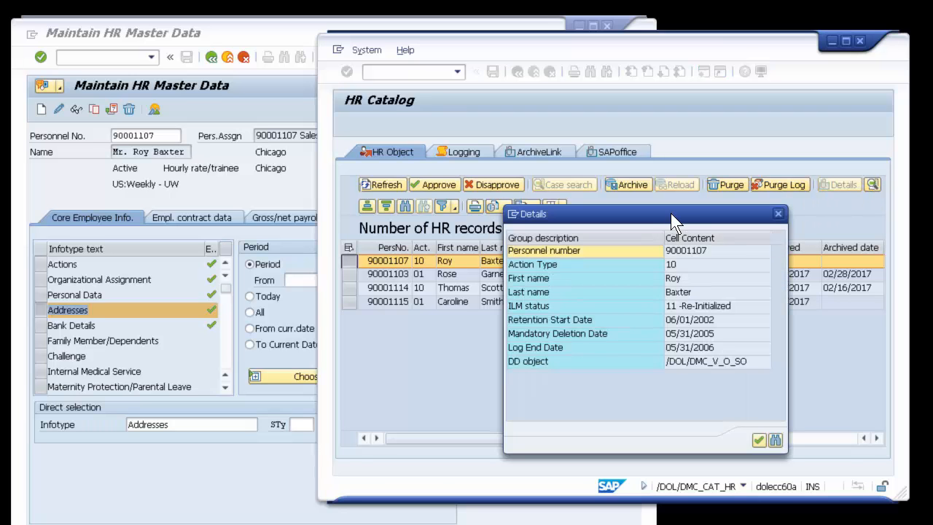
left_click_drag(669, 214, 660, 332)
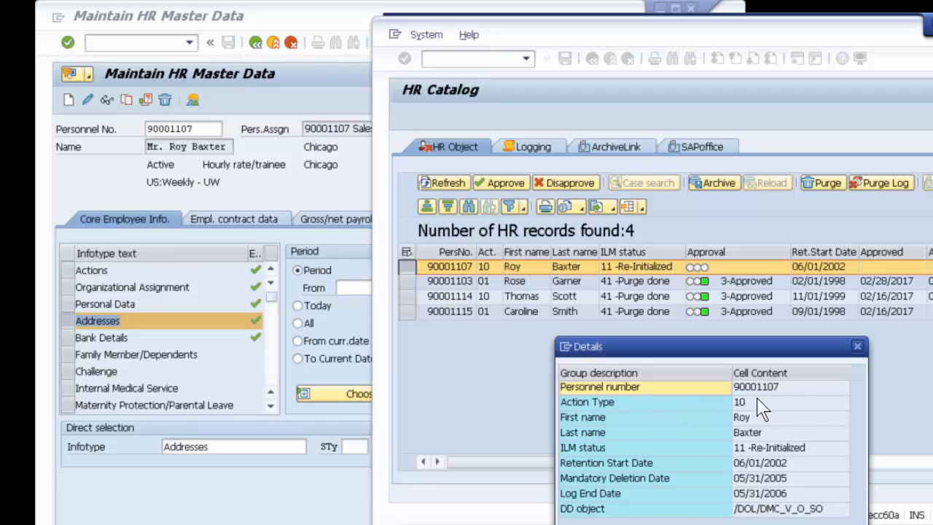
left_click(614, 465)
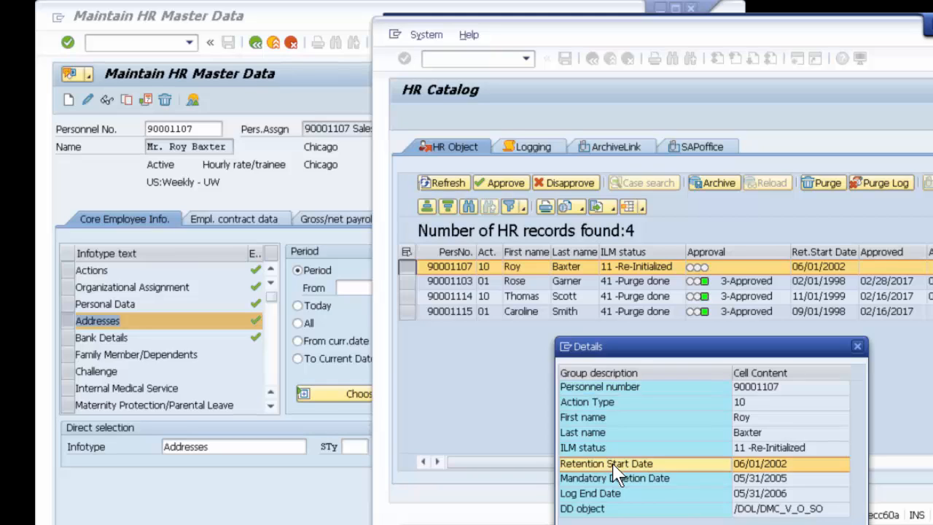
left_click(769, 479)
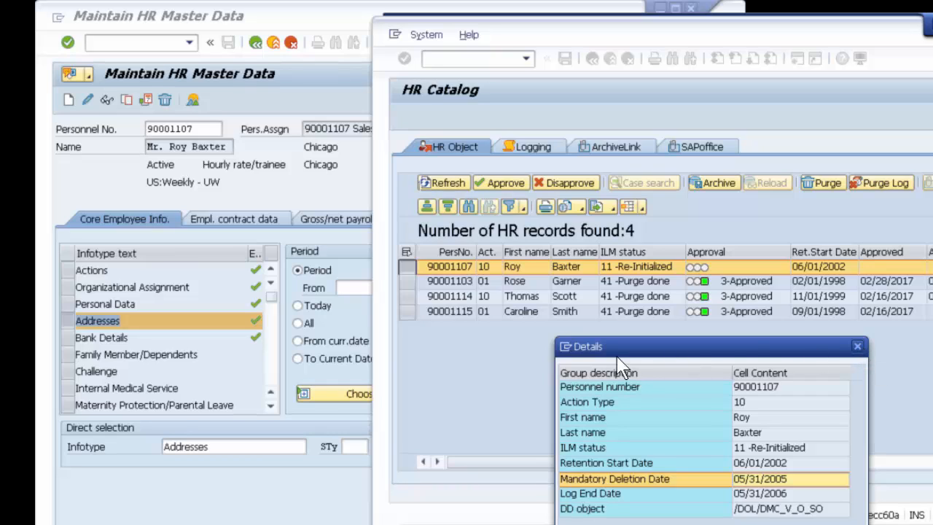
- Create a new session from the record details and start the retention rules transaction /n/DOL/ac_arc1 in it
left_click(565, 350)
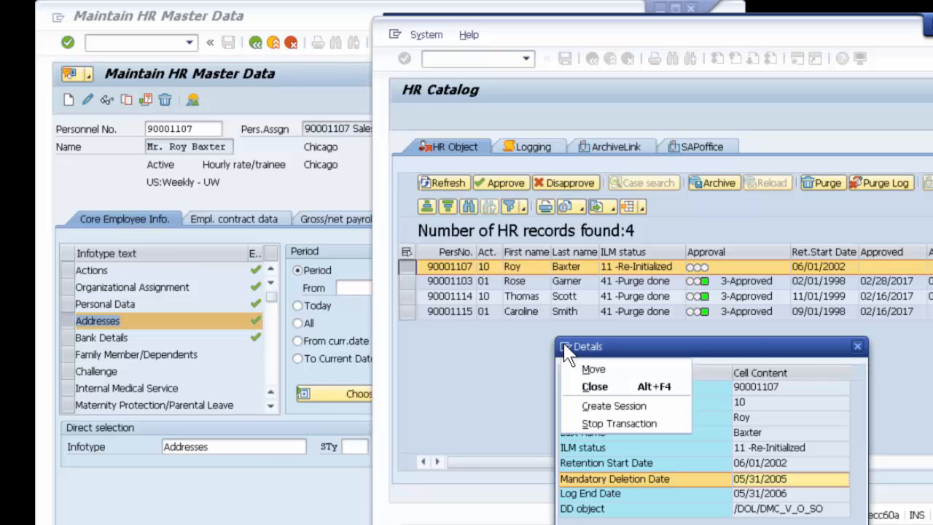
left_click(599, 406)
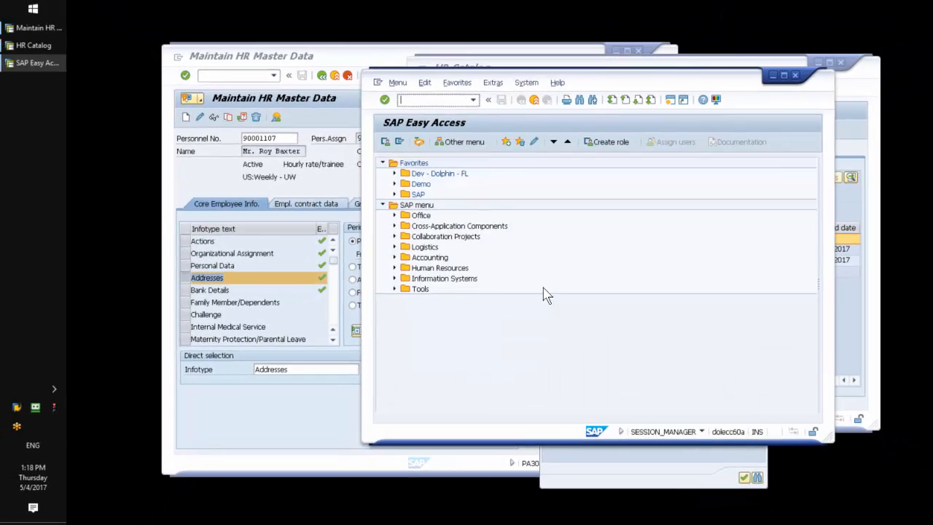
left_click(473, 101)
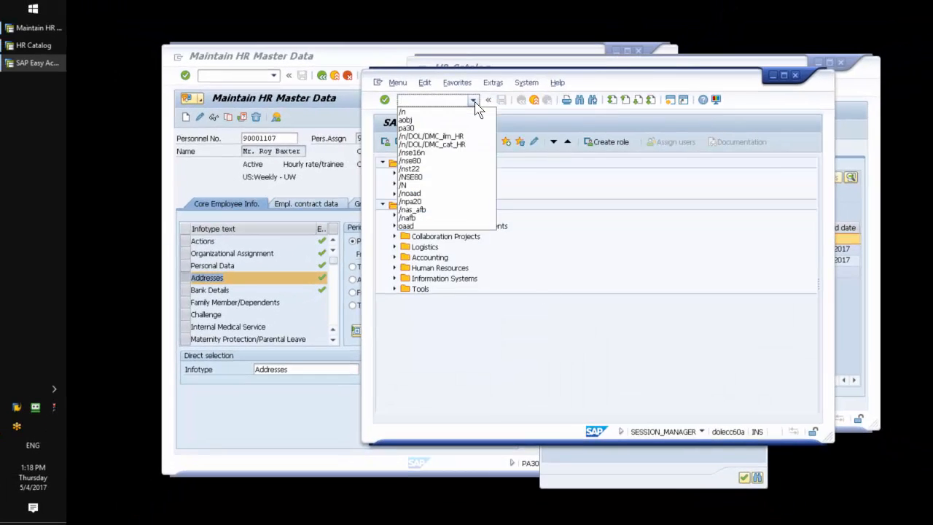
left_click(463, 137)
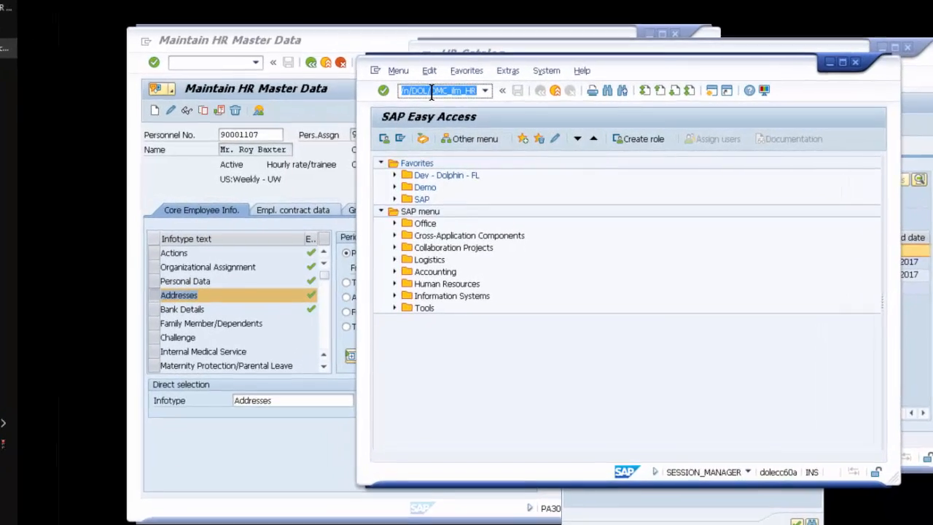
left_click_drag(428, 98, 505, 100)
type("ac_")
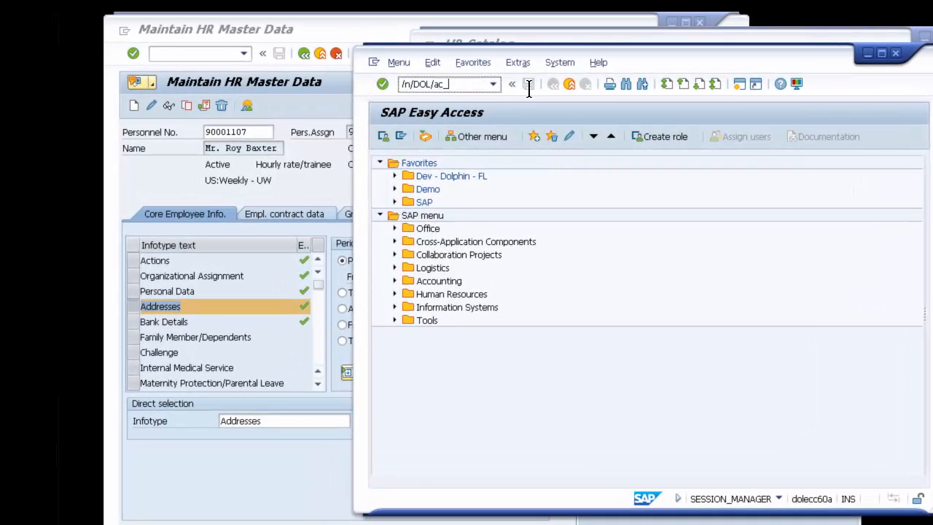
type("arc1")
key("Return")
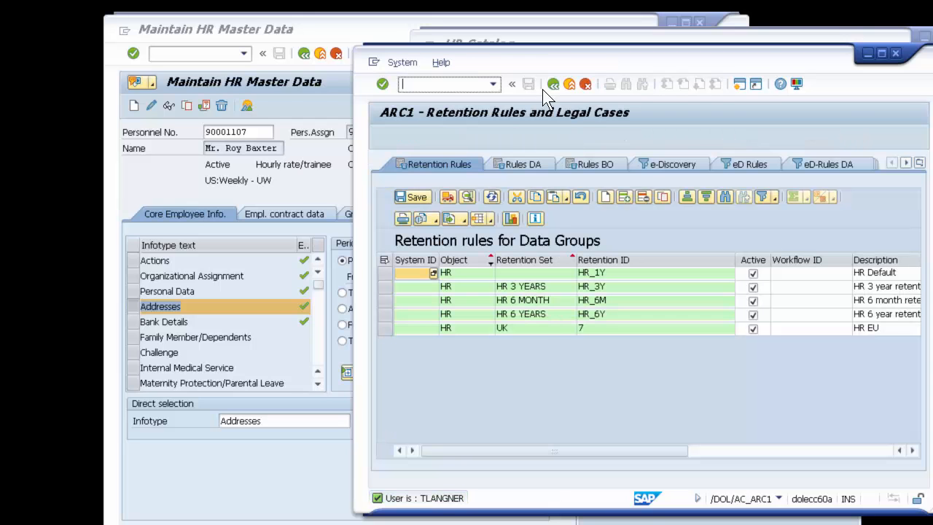
- Move the ARC1 window aside and widen it to show the full retention rules, including the HR 3 YEARS rule
left_click_drag(772, 65, 430, 76)
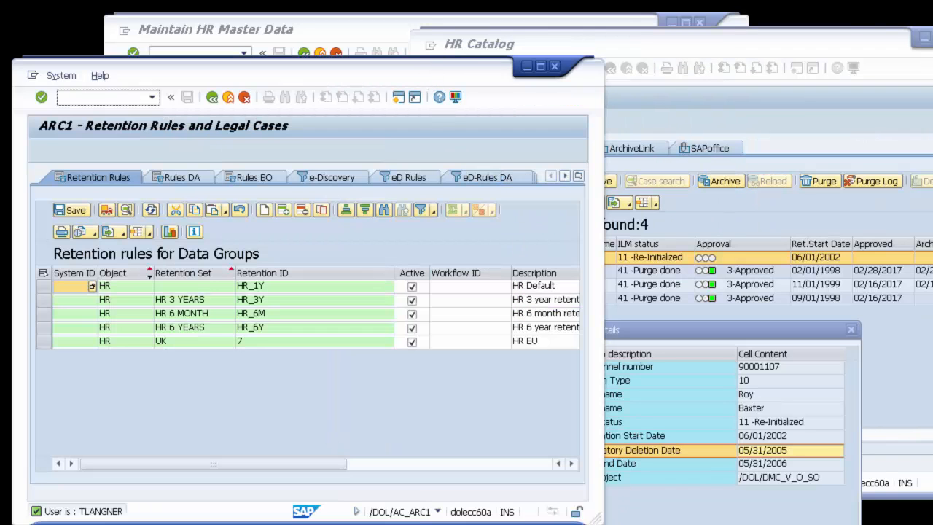
left_click(53, 304)
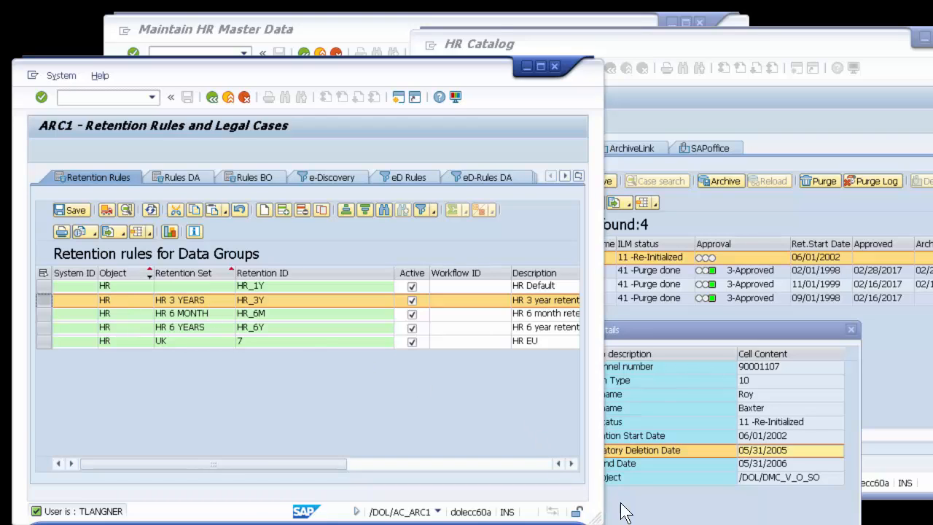
left_click_drag(597, 520, 907, 503)
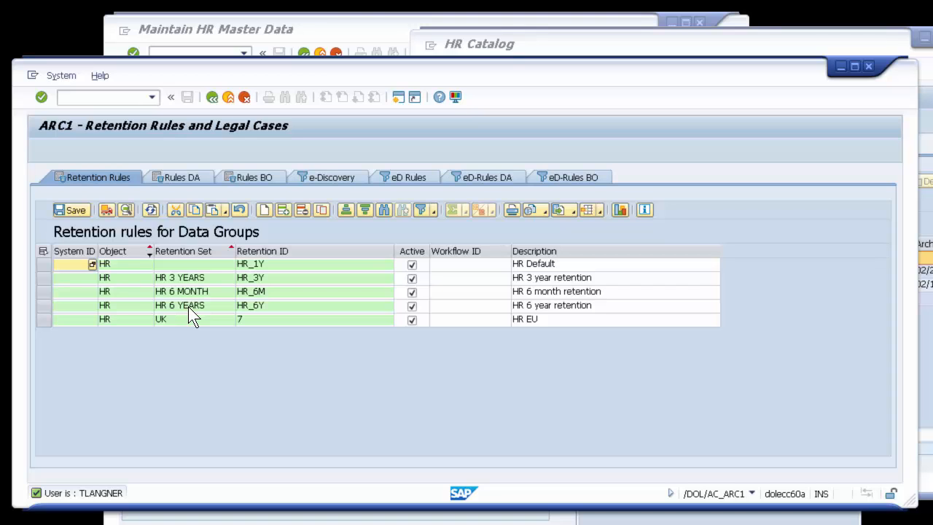
- Examine the Rules DA details for Z_HR1, checking the termination and death rules, the Action Type search field and the Low values
left_click(179, 179)
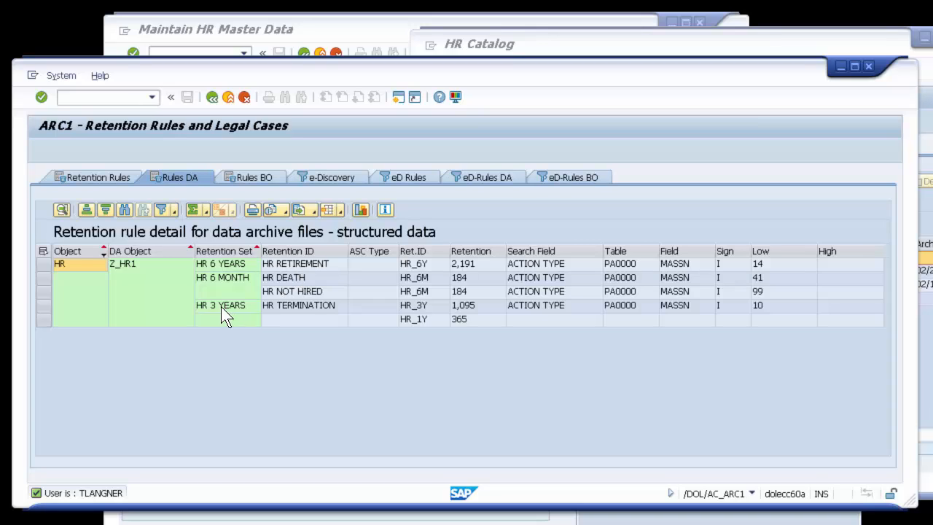
left_click(289, 310)
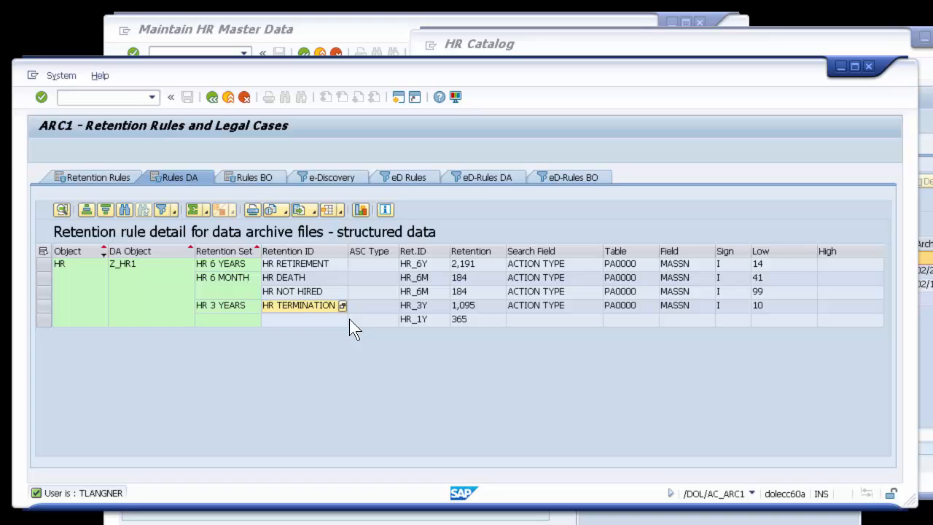
left_click(230, 277)
left_click(295, 278)
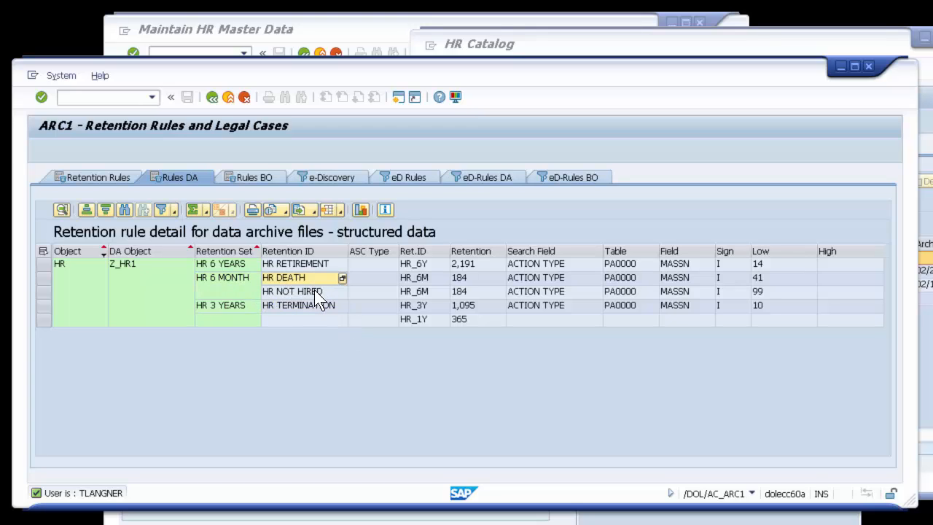
left_click(767, 268)
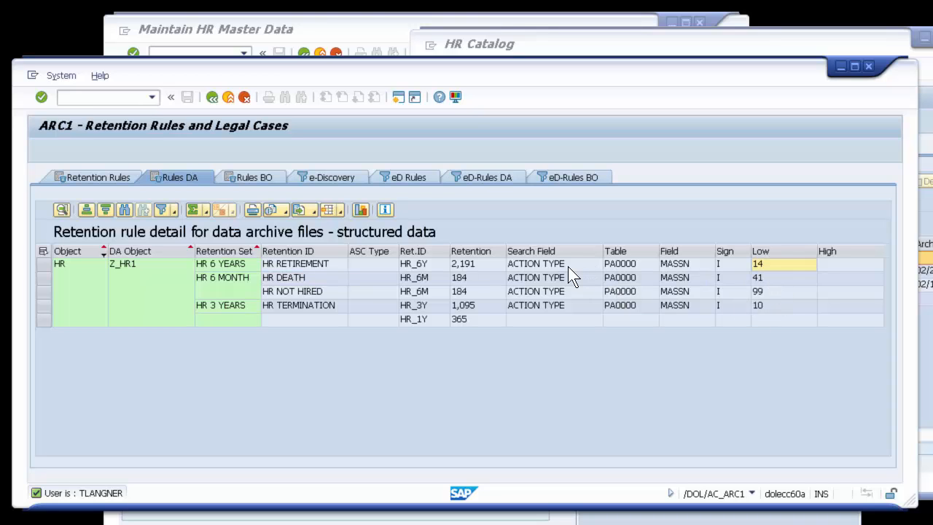
left_click(530, 250)
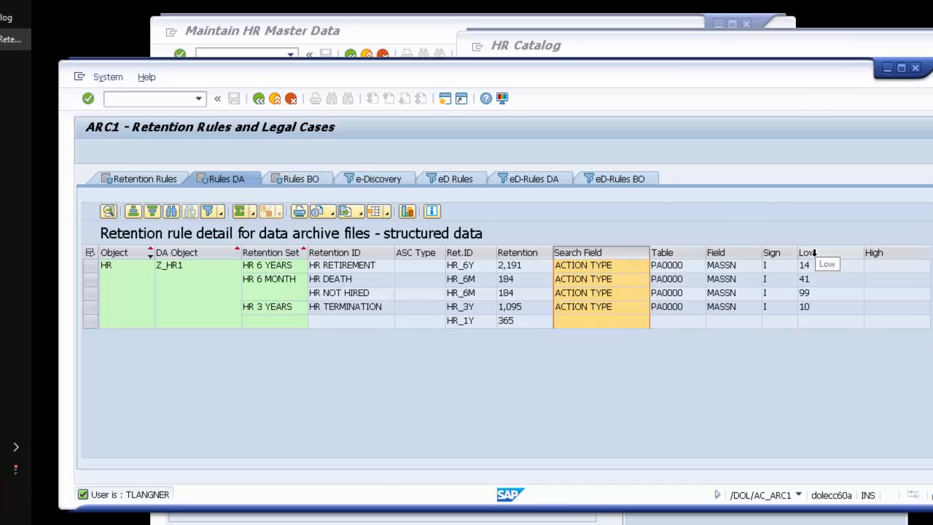
left_click(814, 253)
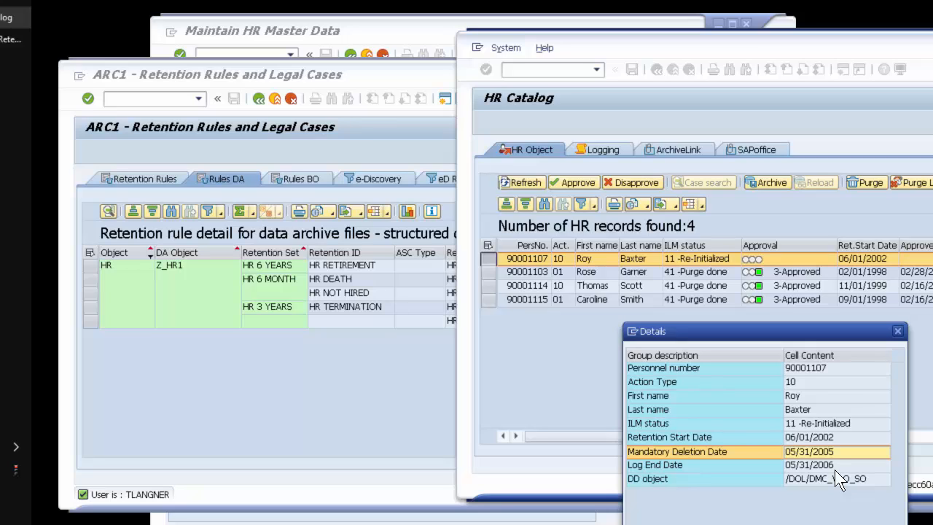
- Close the HR record's details, check the HR TERMINATION rule in ARC1 and return to the HR Catalog
left_click(898, 331)
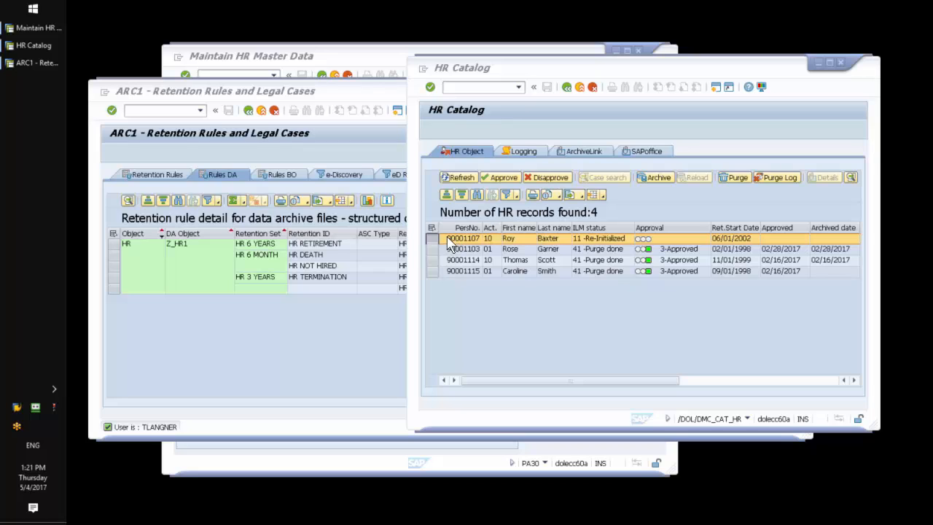
left_click(322, 280)
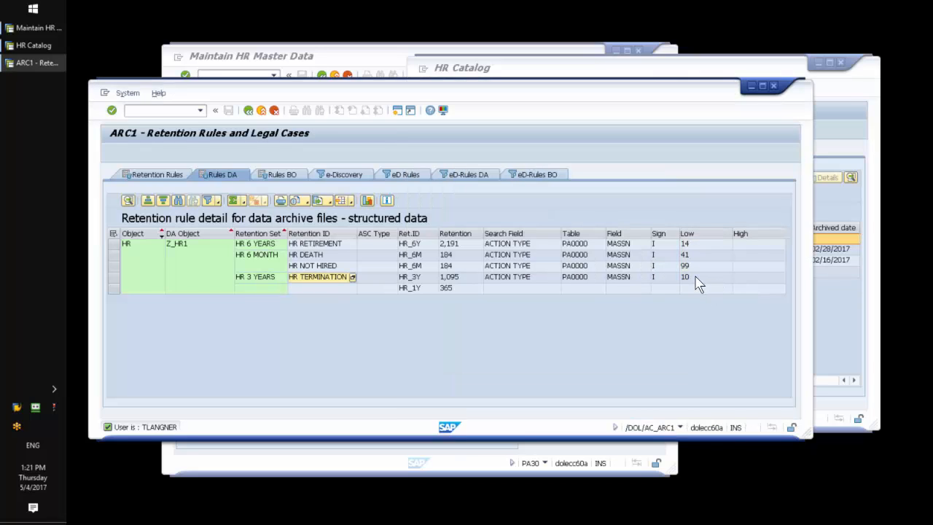
left_click(838, 328)
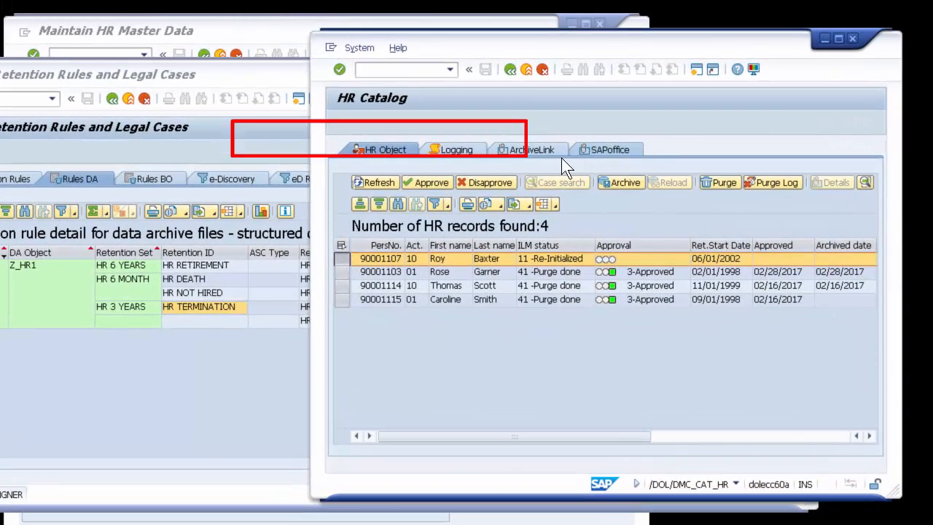
- Review the HR record's log entries and open the details of its ArchiveLink color photo attachment
left_click(461, 157)
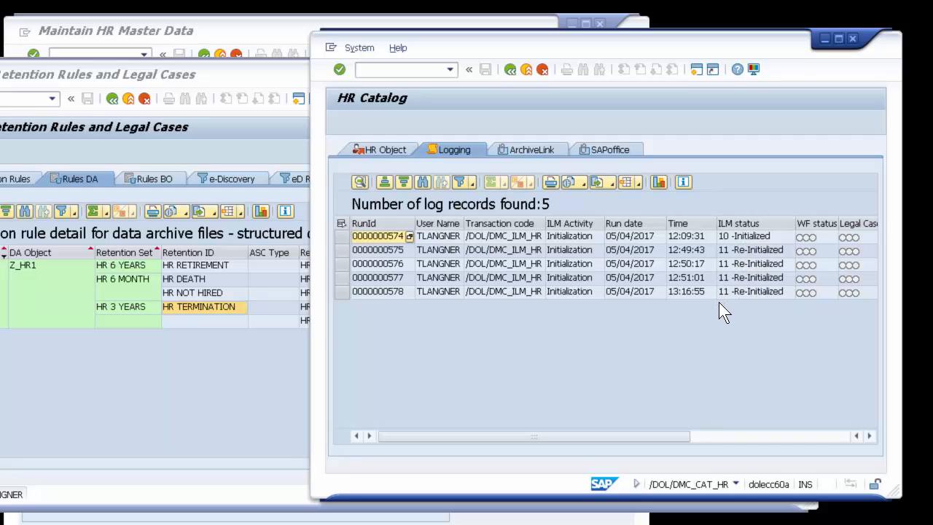
left_click(534, 148)
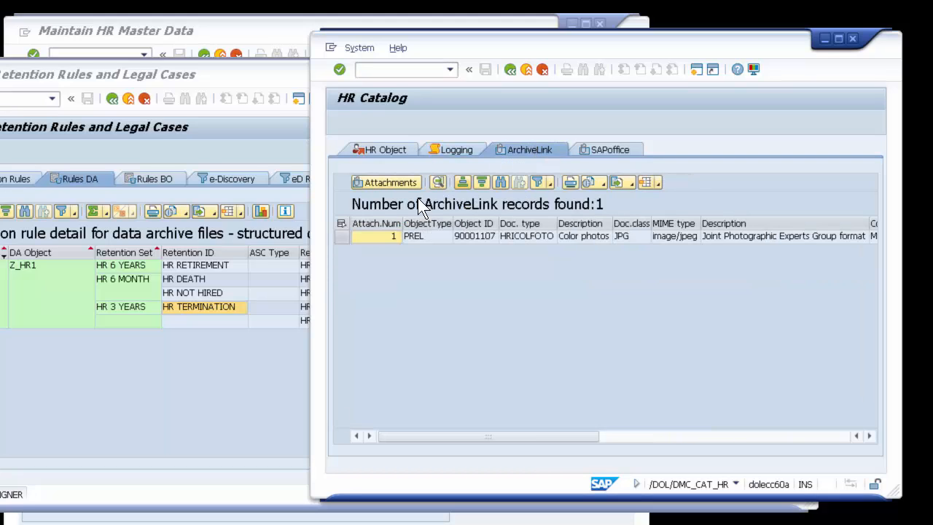
left_click(341, 236)
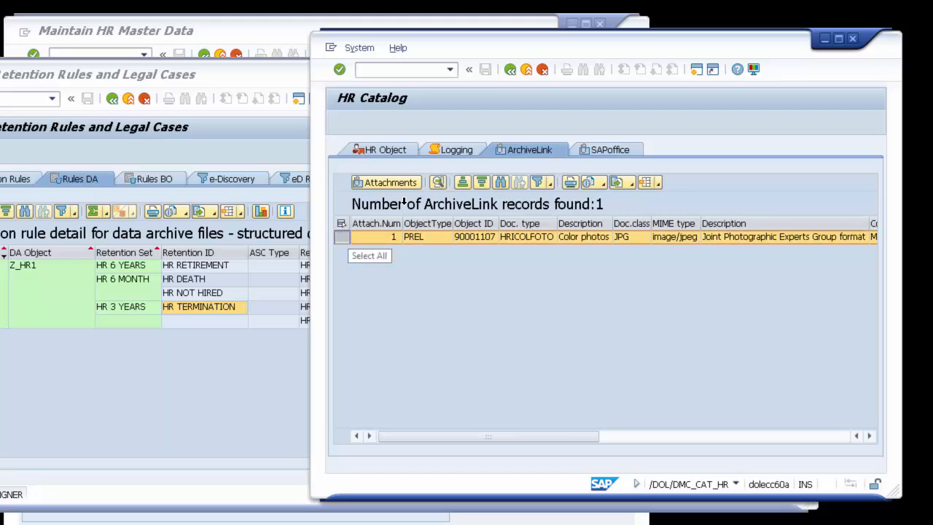
left_click(438, 182)
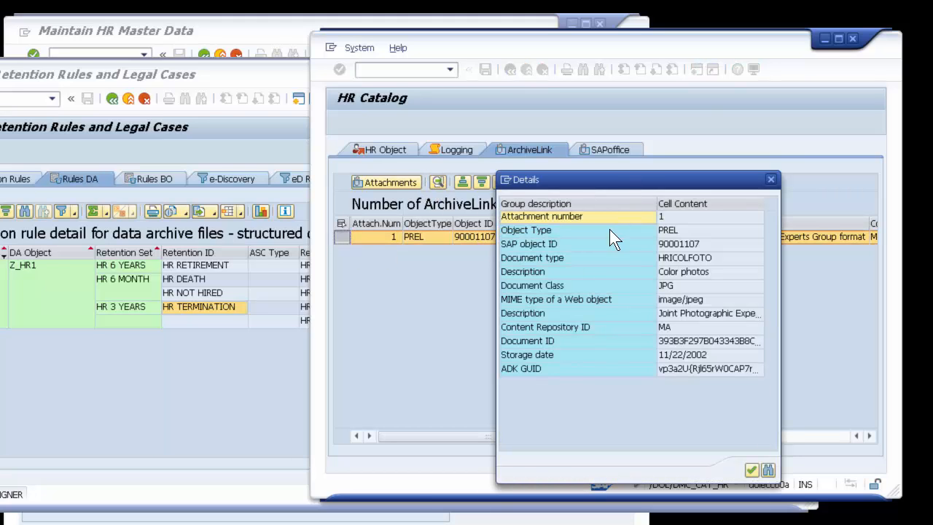
- Examine the ArchiveLink attachment's details, including the Content Repository ID, and view the attached photo
left_click_drag(632, 181, 521, 273)
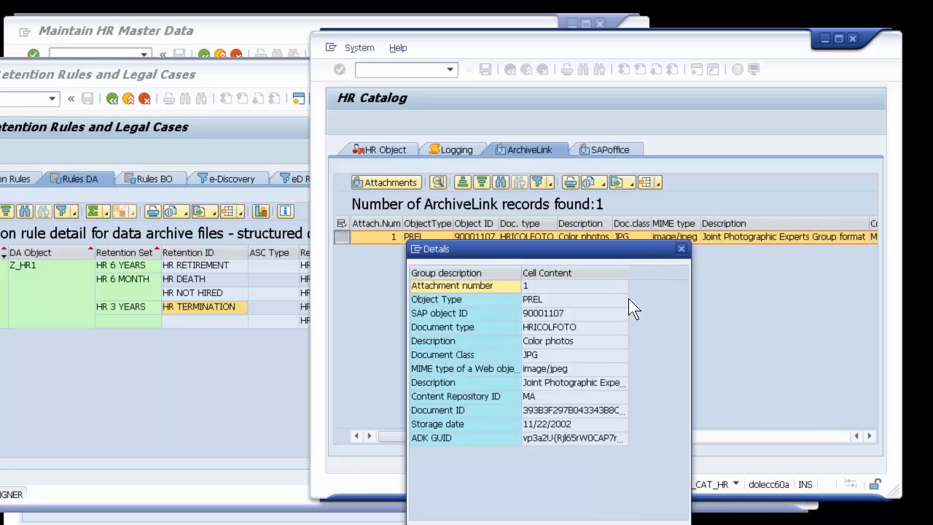
left_click_drag(629, 278, 683, 279)
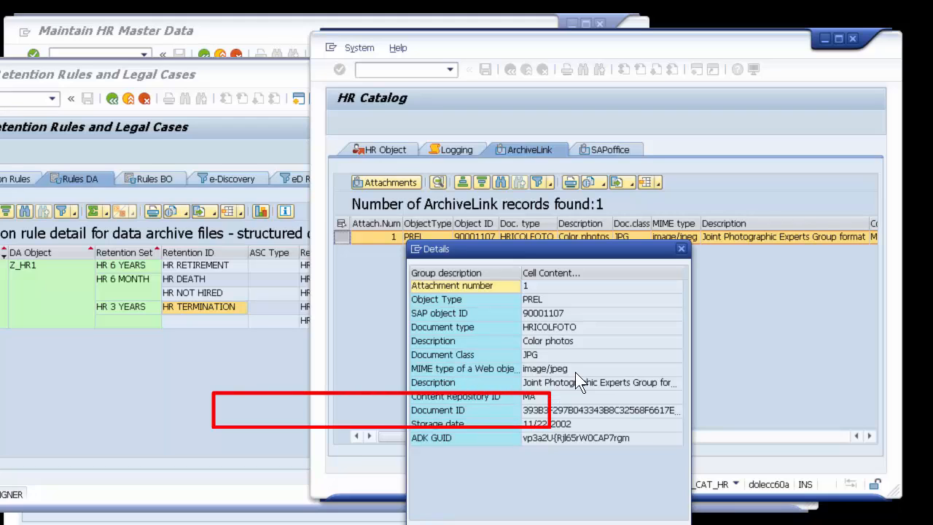
left_click(483, 397)
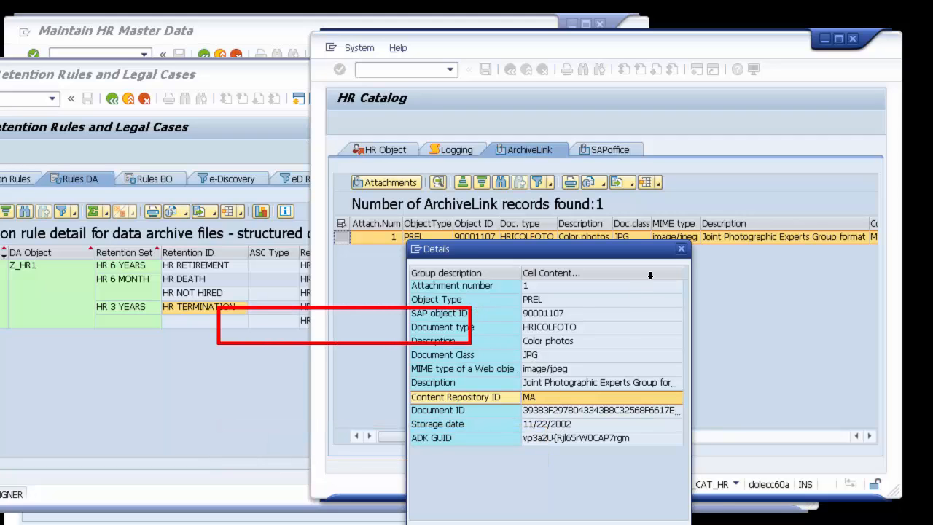
left_click(683, 249)
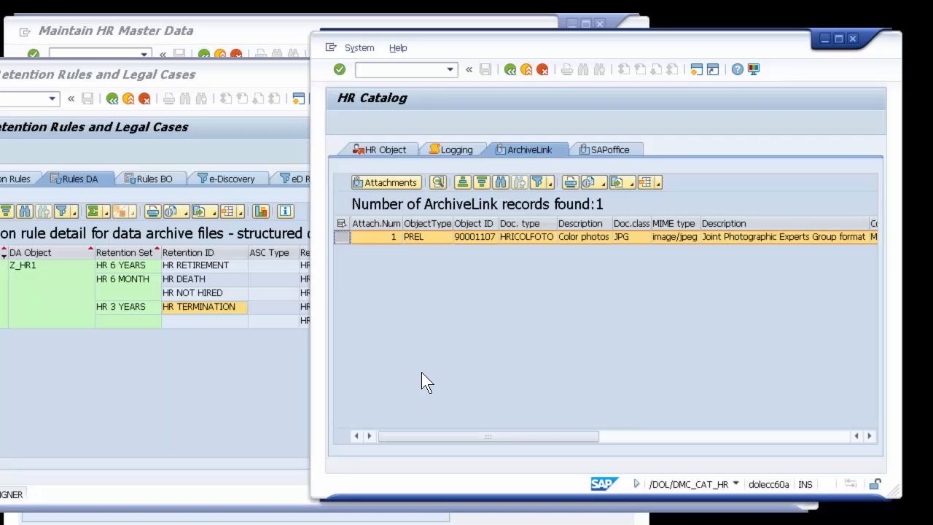
left_click(405, 185)
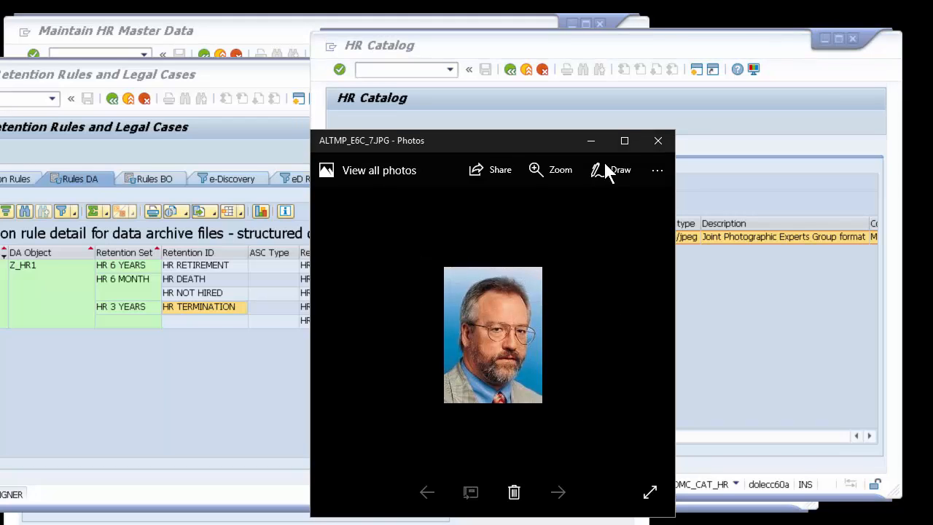
left_click(658, 142)
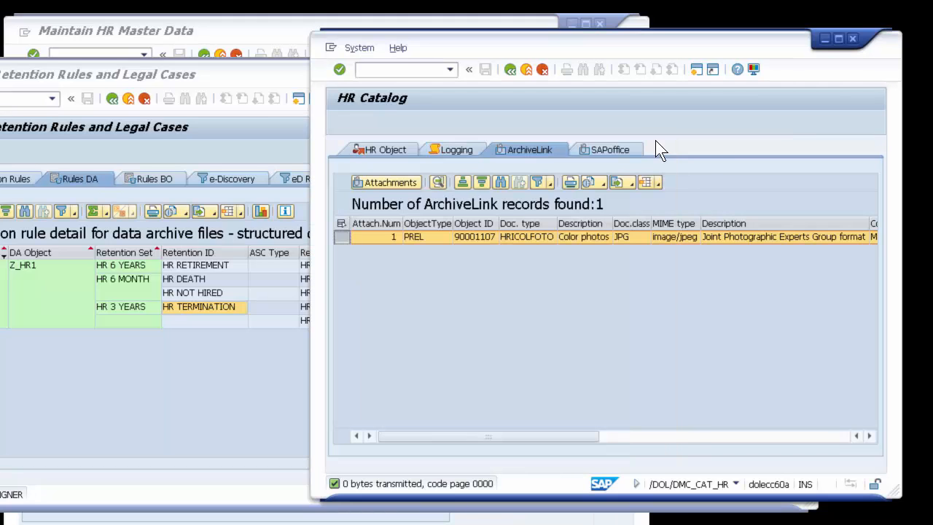
- Open the SAPoffice attachment's details and resize the columns to check its MIME type and component name
left_click(607, 152)
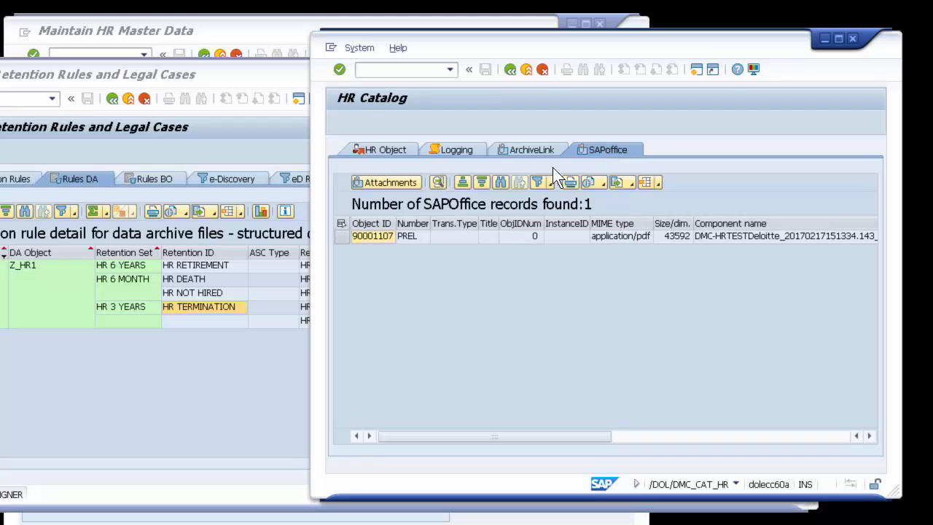
left_click(342, 236)
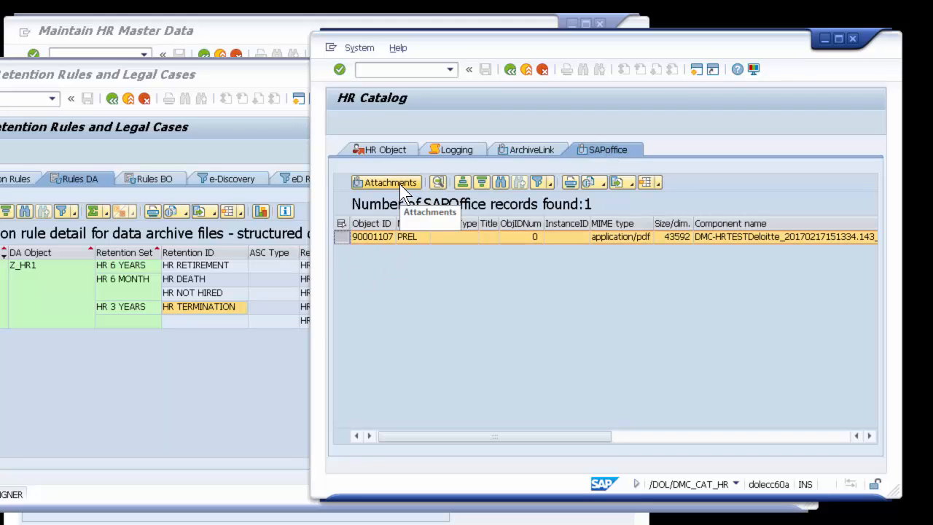
left_click(437, 182)
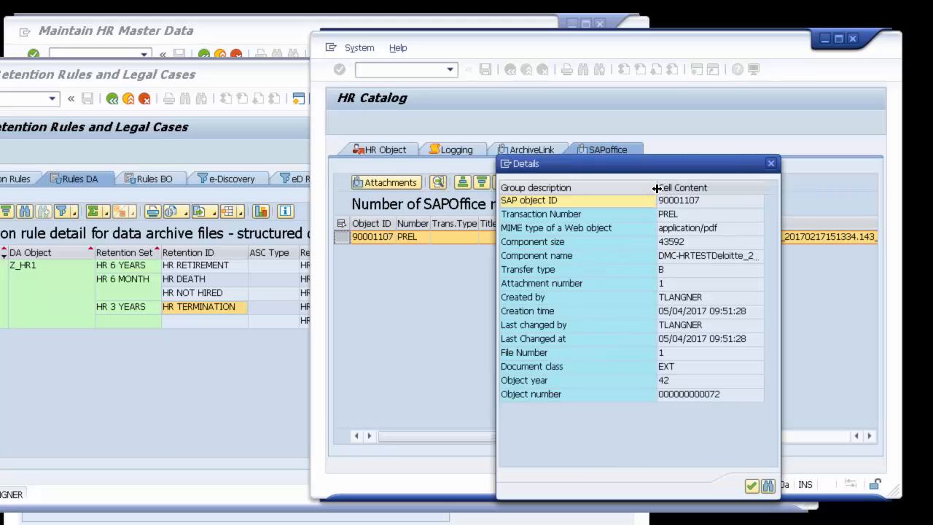
left_click_drag(657, 187, 596, 188)
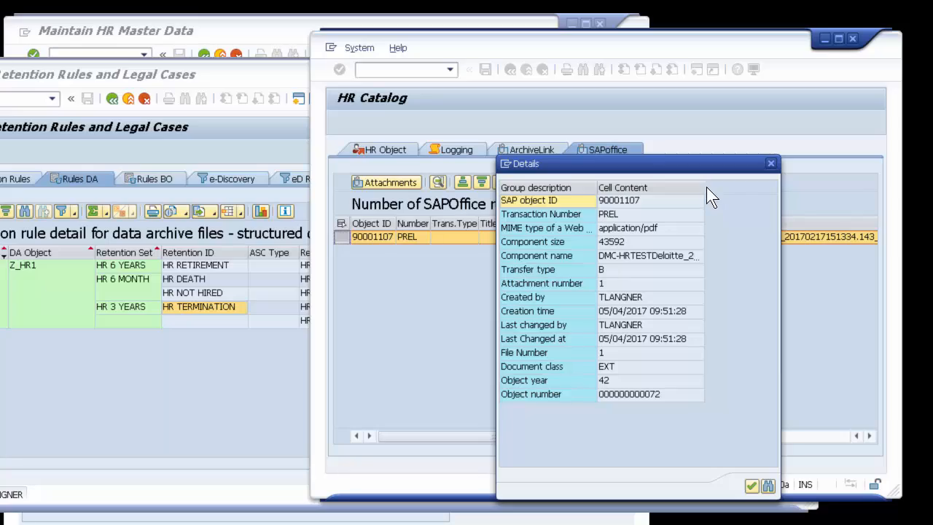
left_click_drag(706, 188, 749, 200)
left_click(650, 226)
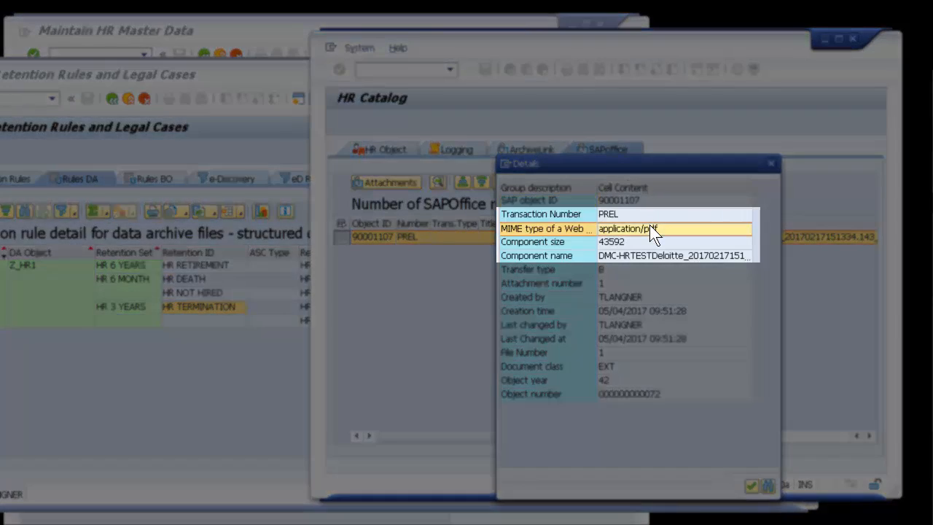
left_click(646, 257)
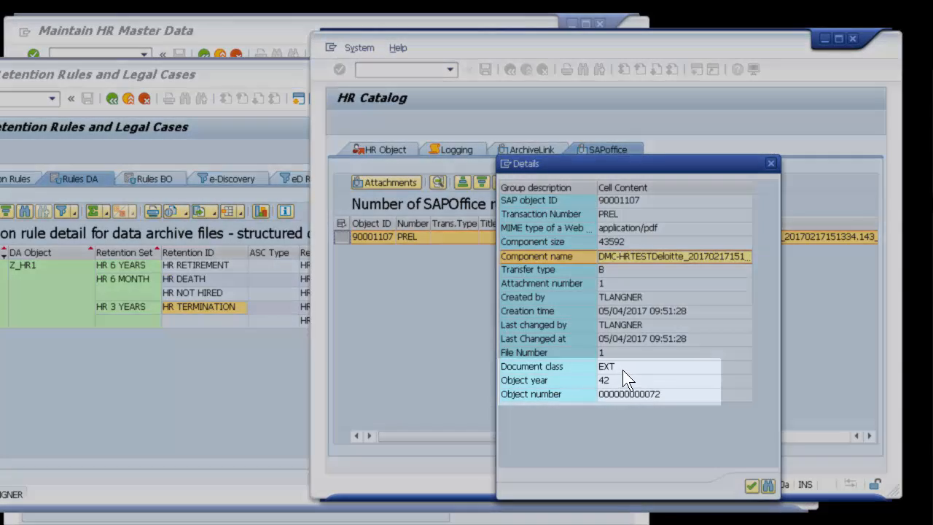
- Check the SAPoffice attachment's document class, object year, object number, creator and creation time
left_click(622, 370)
left_click(622, 385)
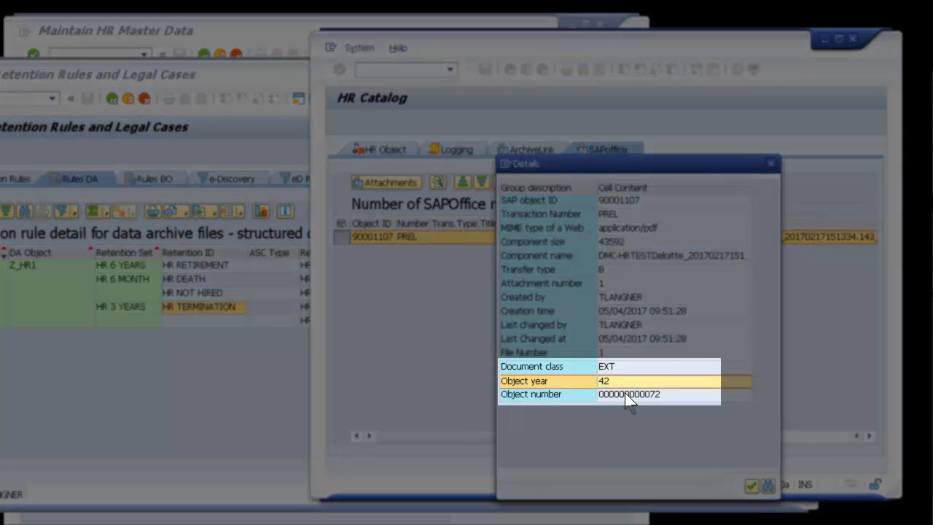
left_click(634, 396)
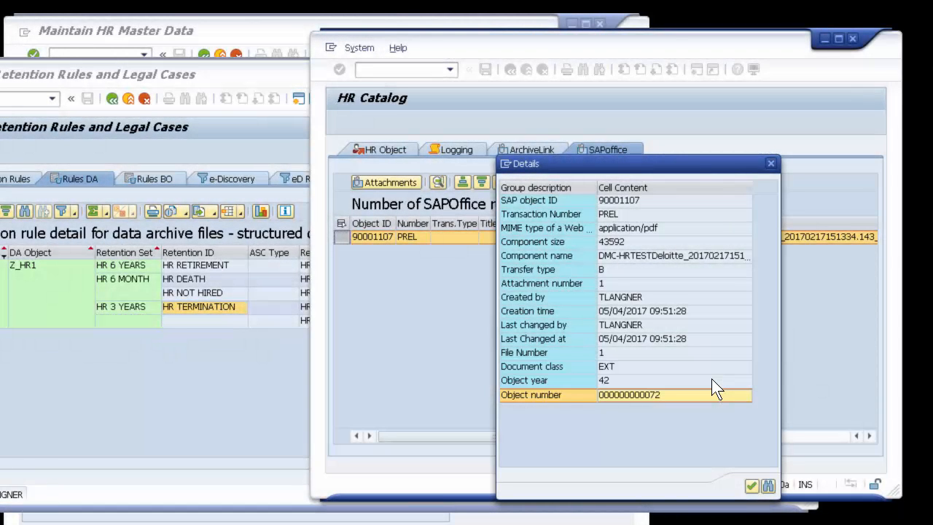
left_click(573, 369)
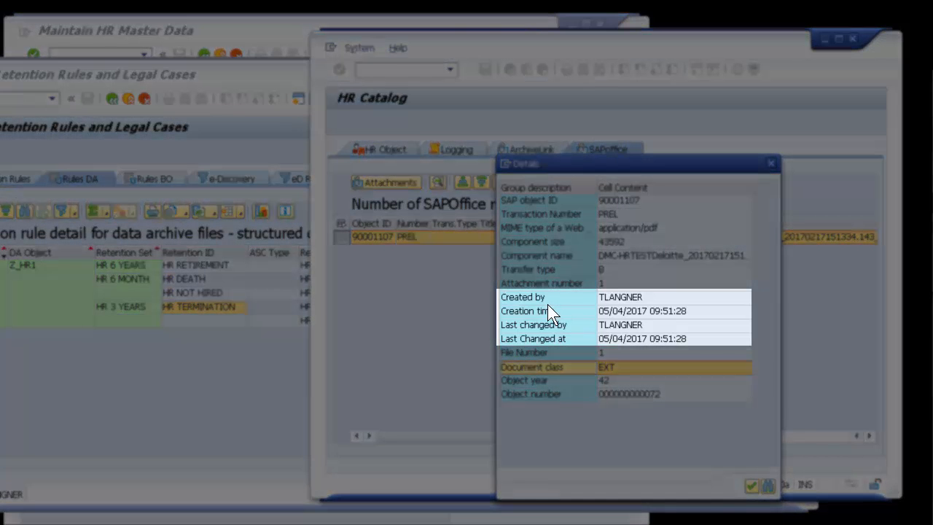
left_click(545, 299)
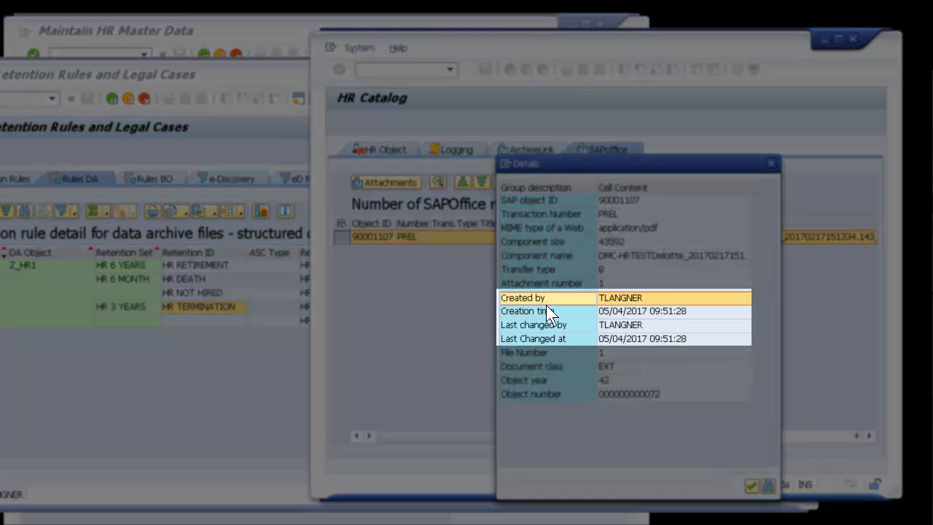
left_click(548, 312)
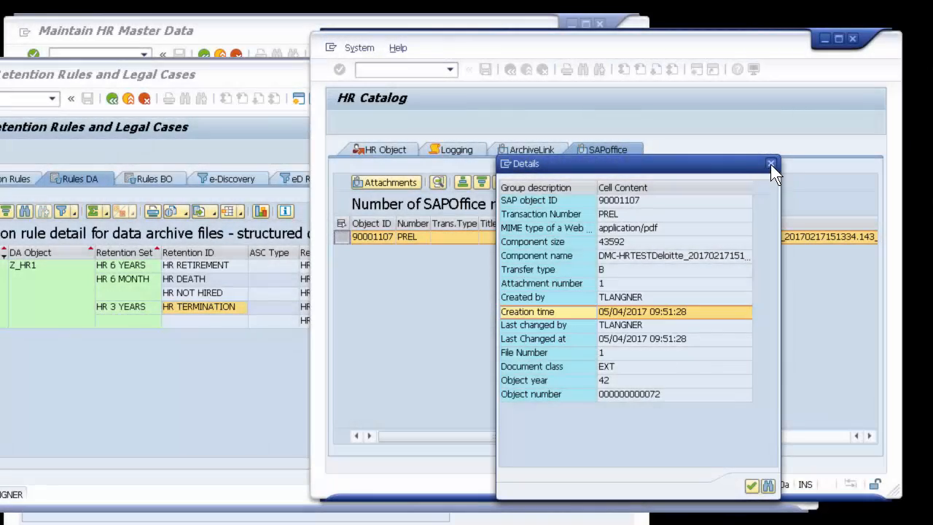
- Leave the SAPoffice attachment's details, view the attached PDF and return to the HR Catalog
left_click(770, 164)
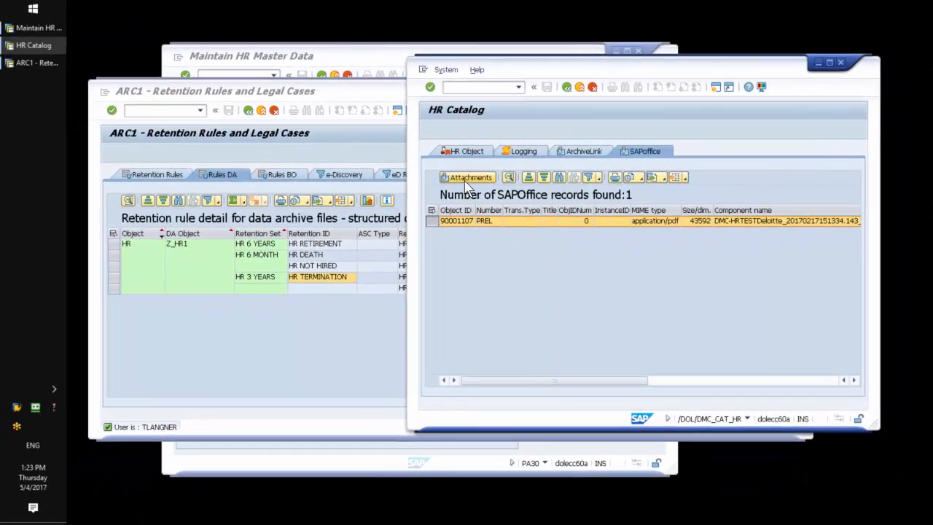
left_click(436, 180)
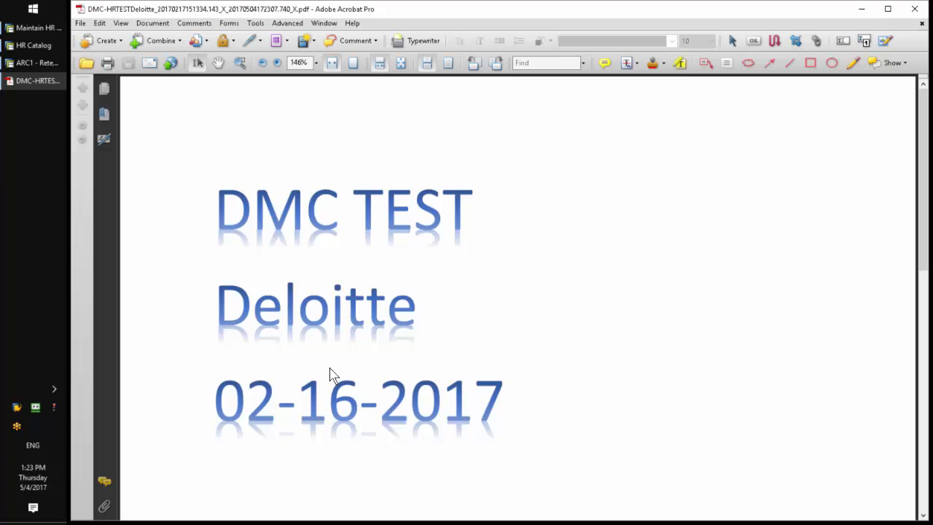
left_click(914, 11)
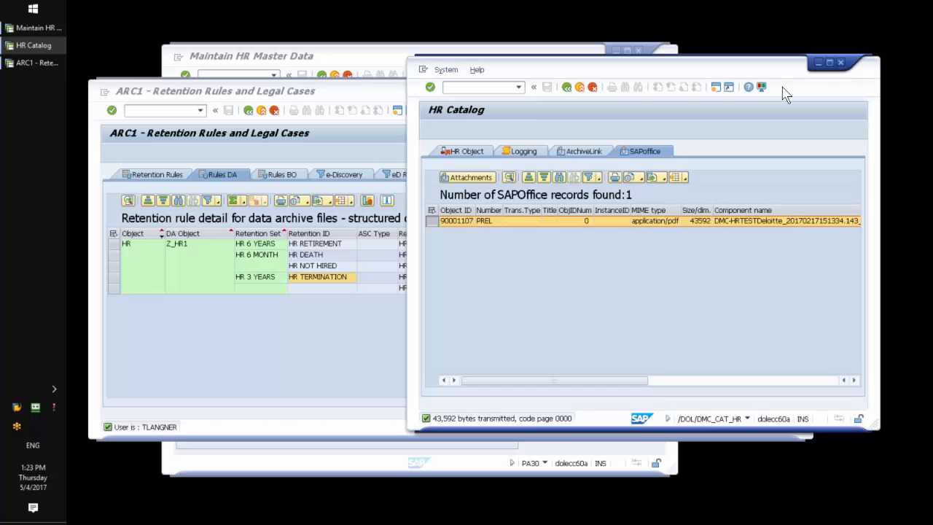
- Approve the re-initialized record in the HR Catalog's list of HR objects
left_click(466, 153)
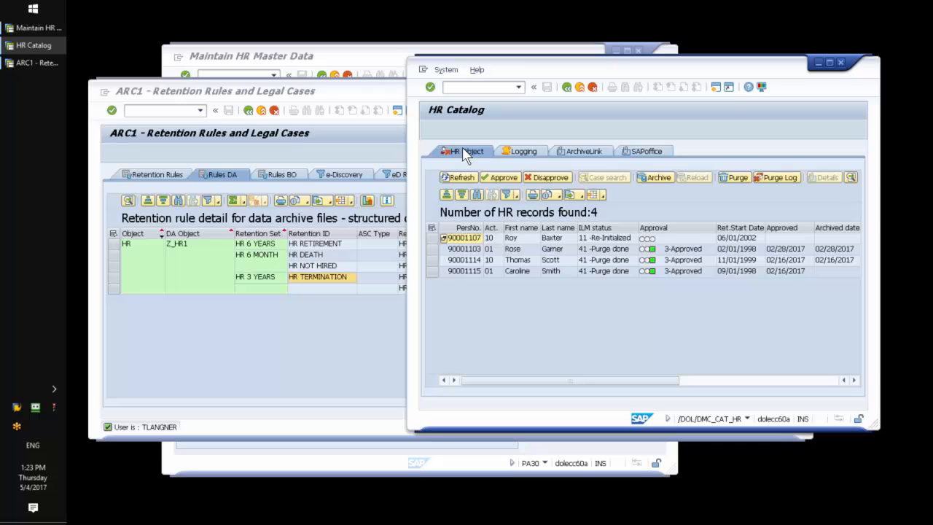
left_click(432, 239)
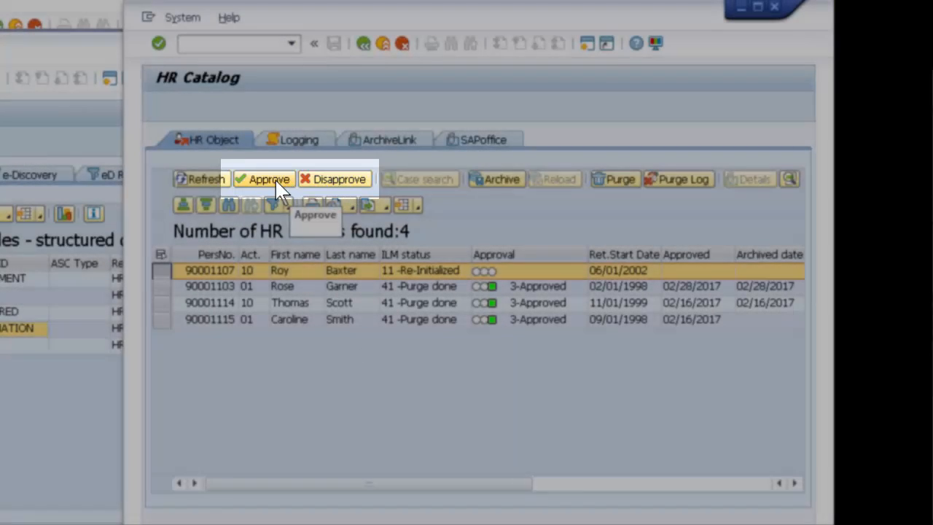
left_click(277, 186)
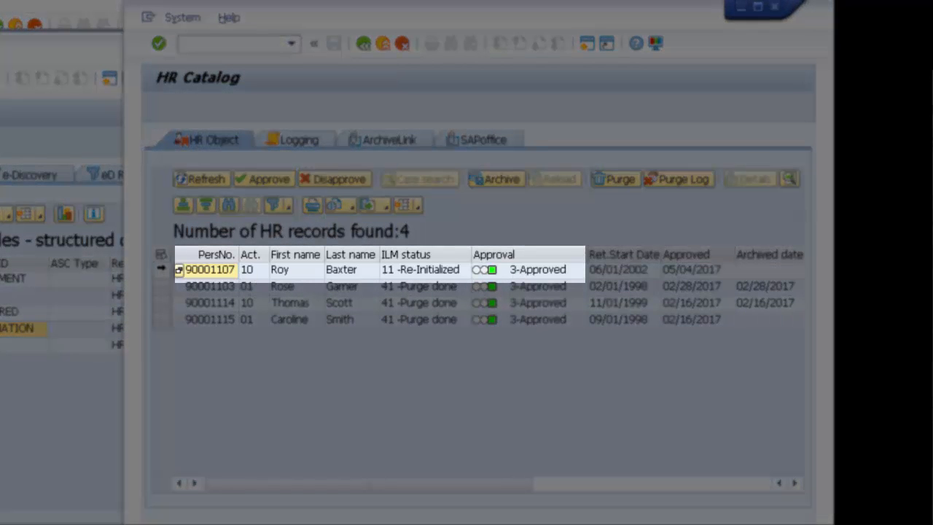
- Check the WF status in the details of the approved HR record and close them
left_click(161, 269)
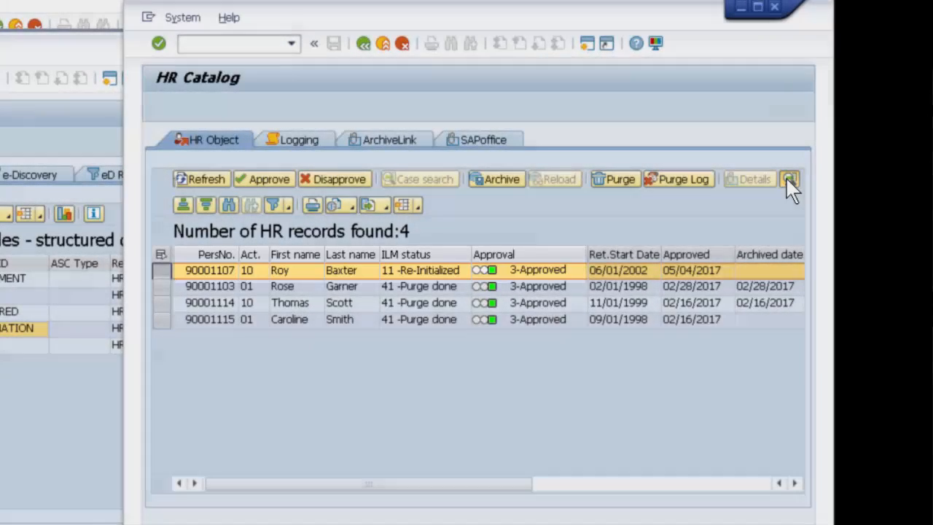
left_click(751, 179)
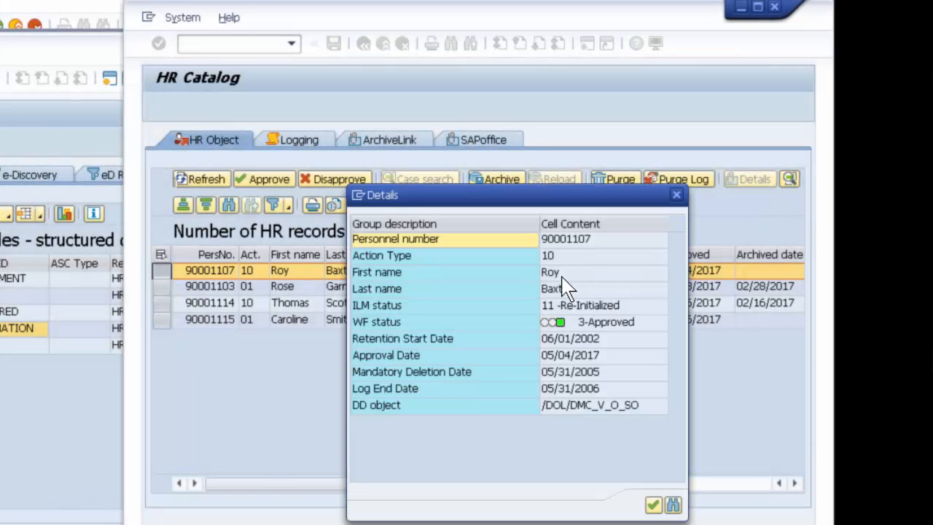
left_click(383, 334)
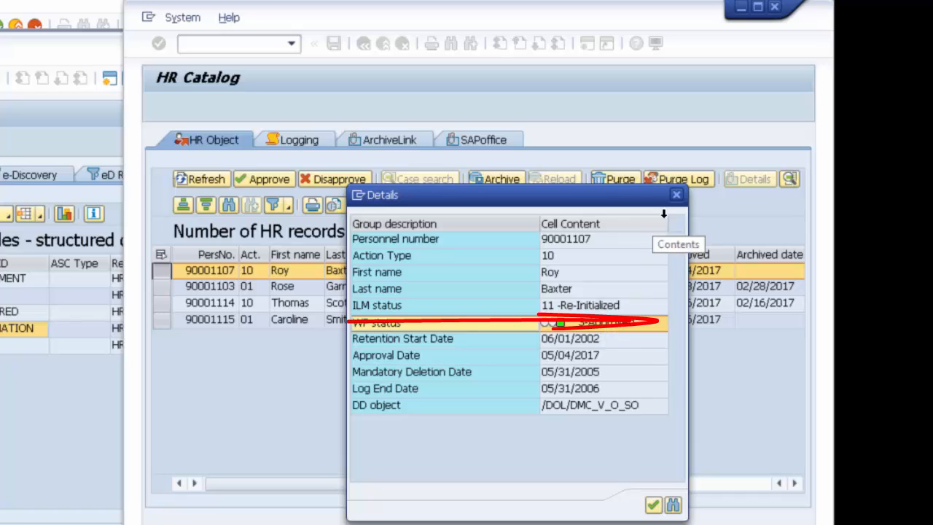
left_click(677, 195)
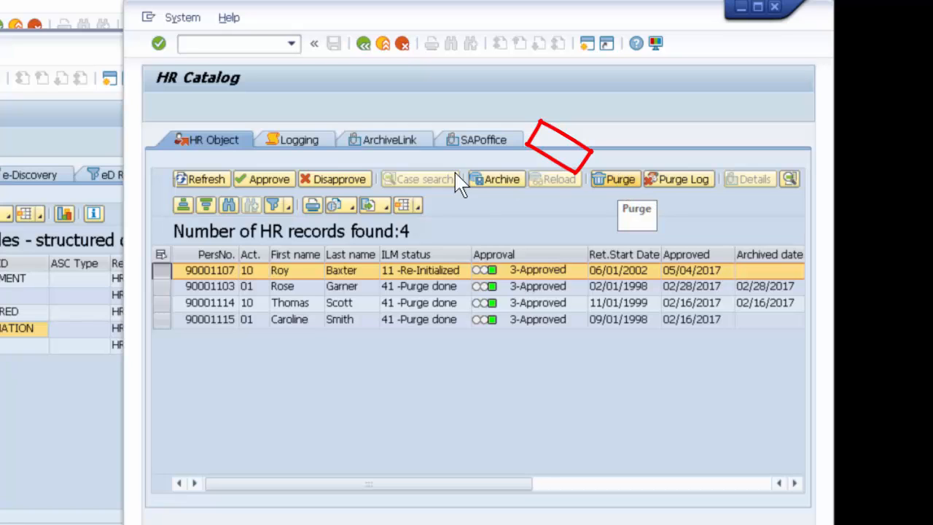
- Check the record's Approval log entry and widen the HR Catalog window to show all columns of the HR Object list
left_click(305, 148)
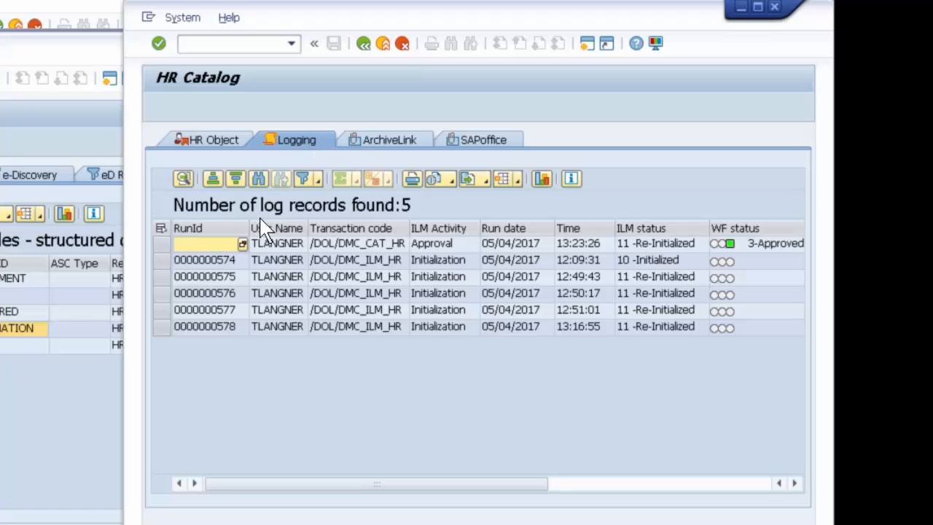
left_click(349, 246)
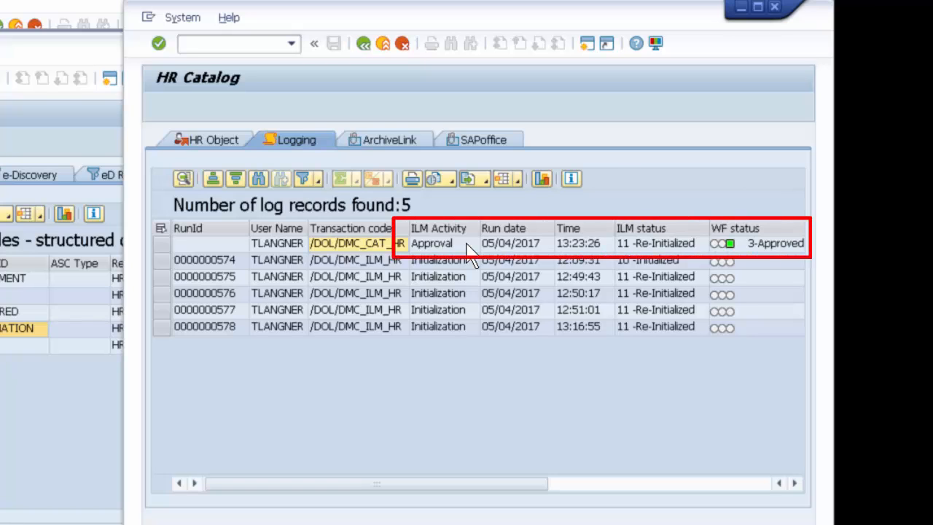
left_click(204, 143)
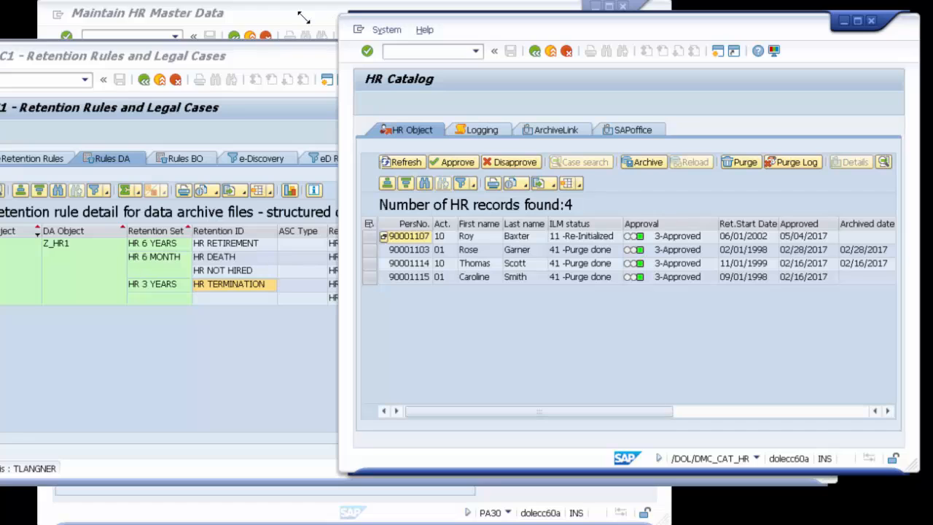
left_click_drag(304, 17, 13, 10)
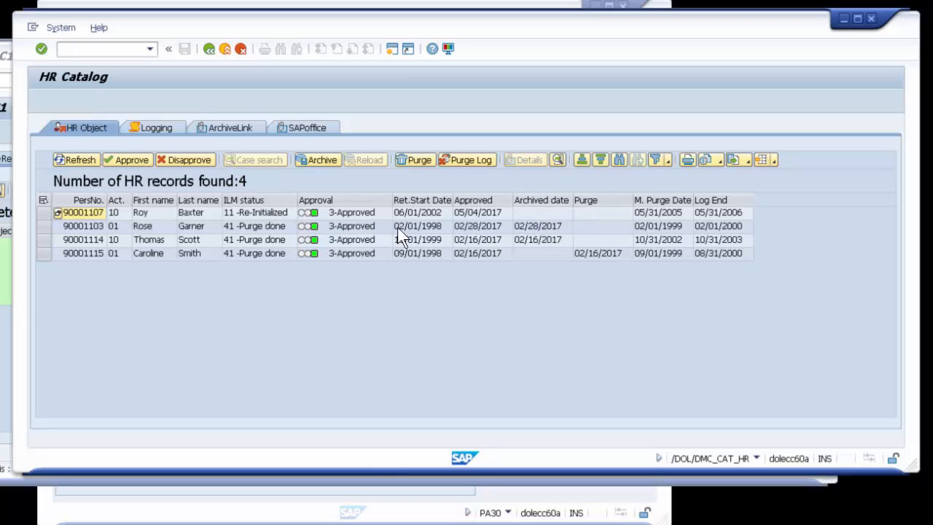
- Select the purged HR record approved on 02/28/2017 and examine its log entries through the Log 1 and Log 2 columns
left_click(48, 226)
left_click(48, 240)
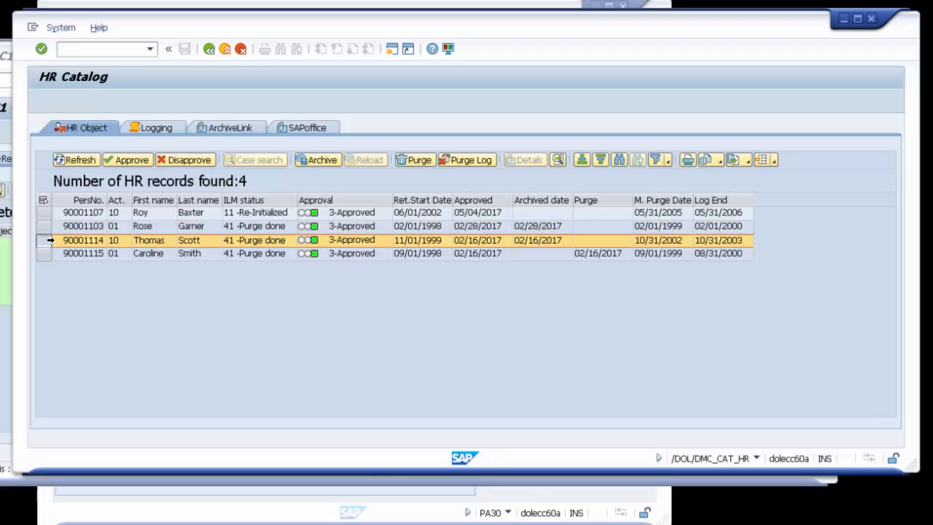
left_click(46, 253)
left_click(47, 226)
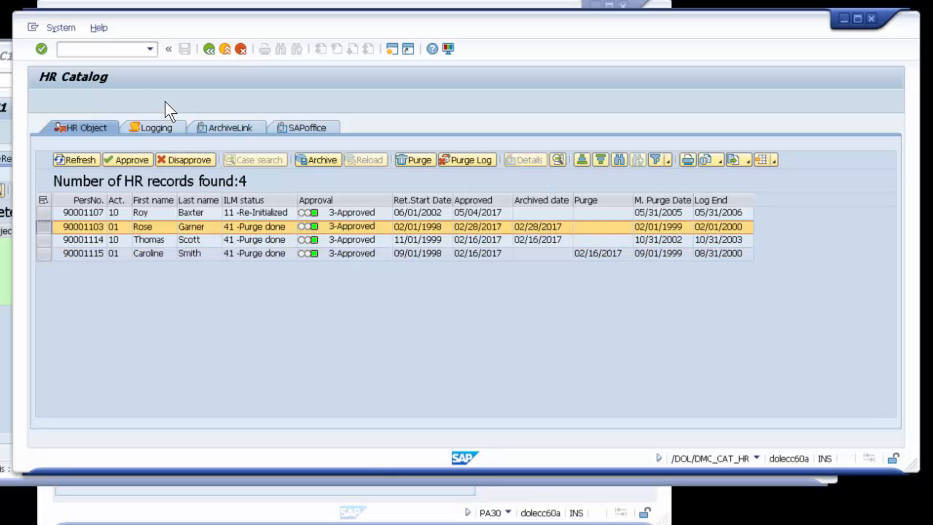
left_click(143, 128)
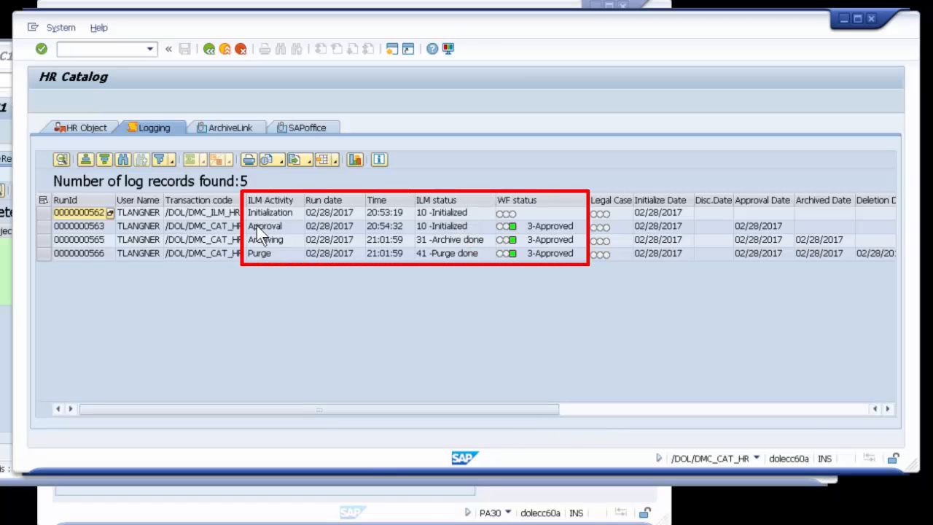
left_click(701, 413)
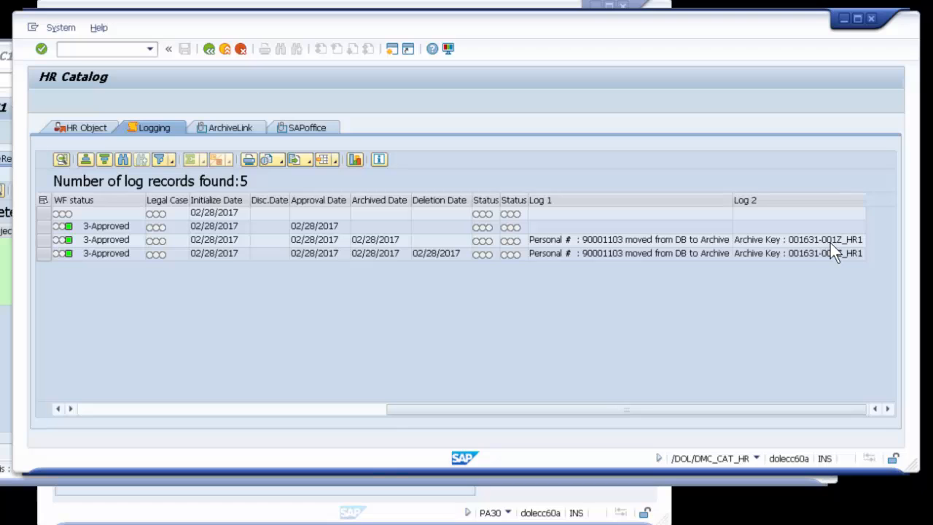
- Select the HR record with purge date 02/16/2017 in the HR Object list and examine its Purge log entry through Log 1
left_click(86, 129)
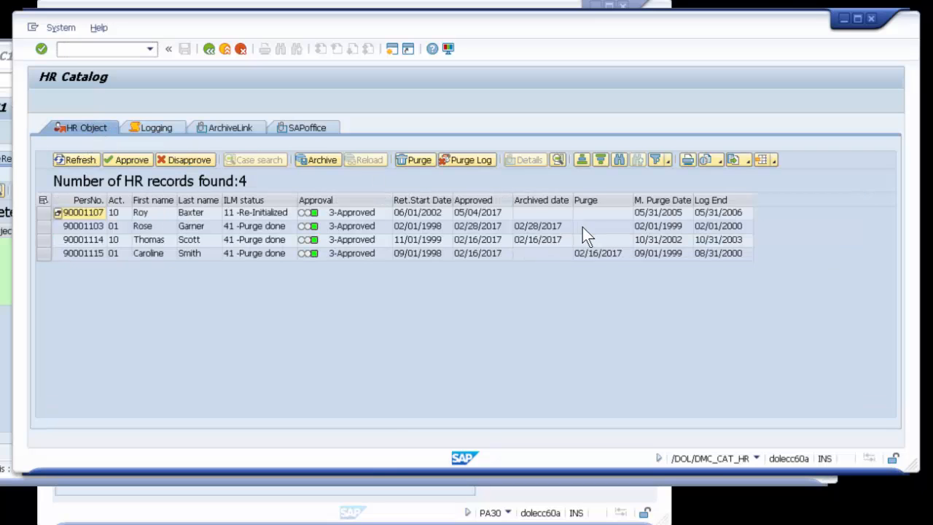
left_click(55, 257)
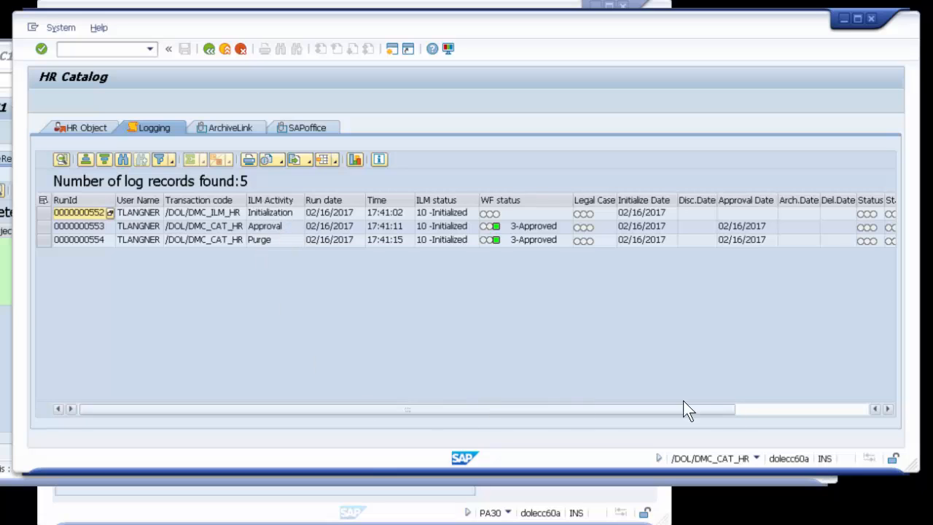
left_click_drag(717, 408, 851, 405)
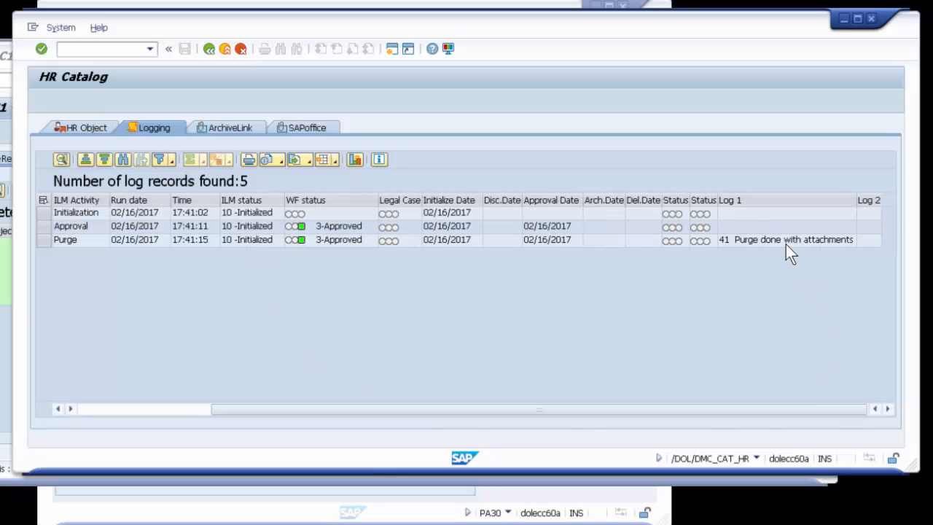
- Purge the approved record with ILM status 11 -Re-Initialized from the HR Object list
left_click(76, 128)
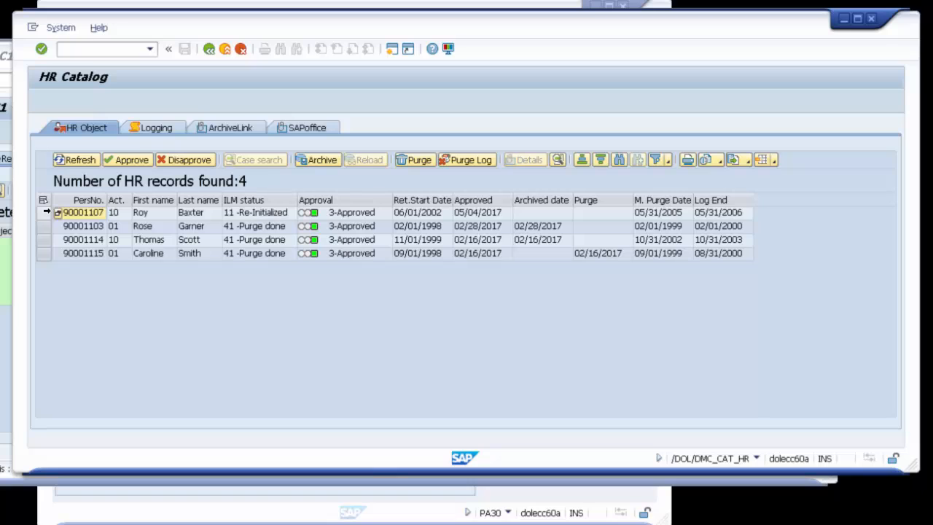
left_click(44, 212)
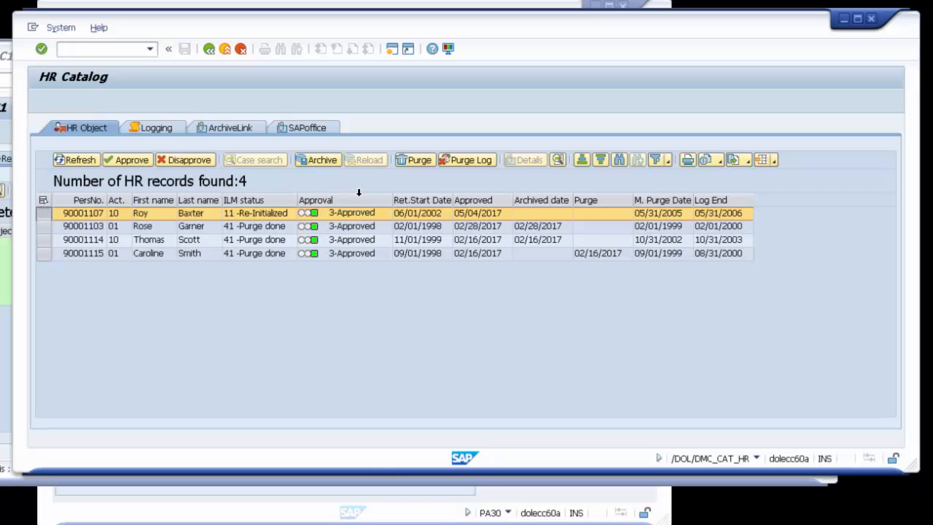
left_click(430, 161)
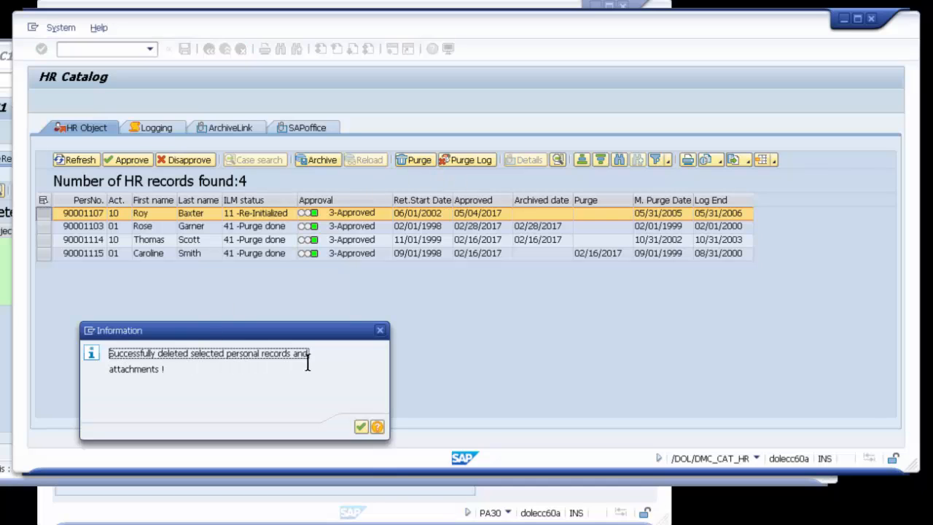
left_click(360, 428)
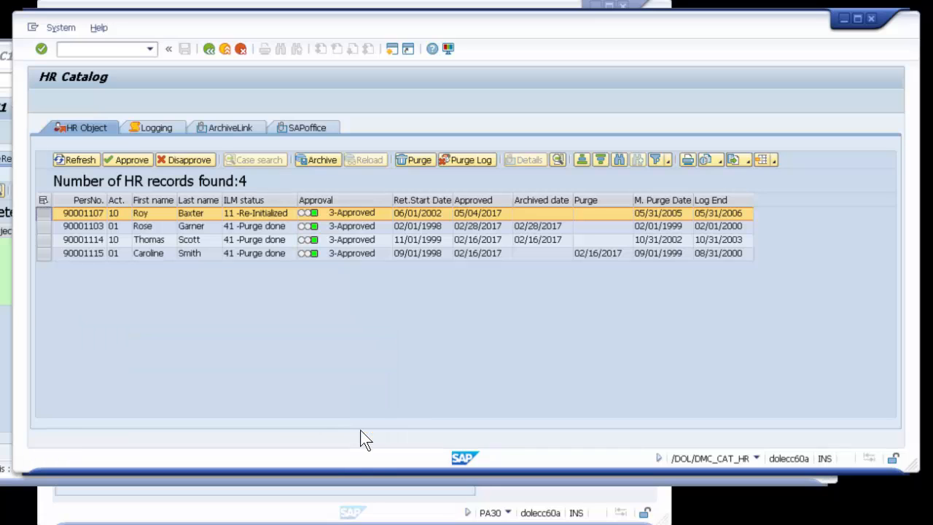
- Check the newly purged record's Purge entry dated 05/04/2017 in the log, including its Log 1 text
left_click(148, 130)
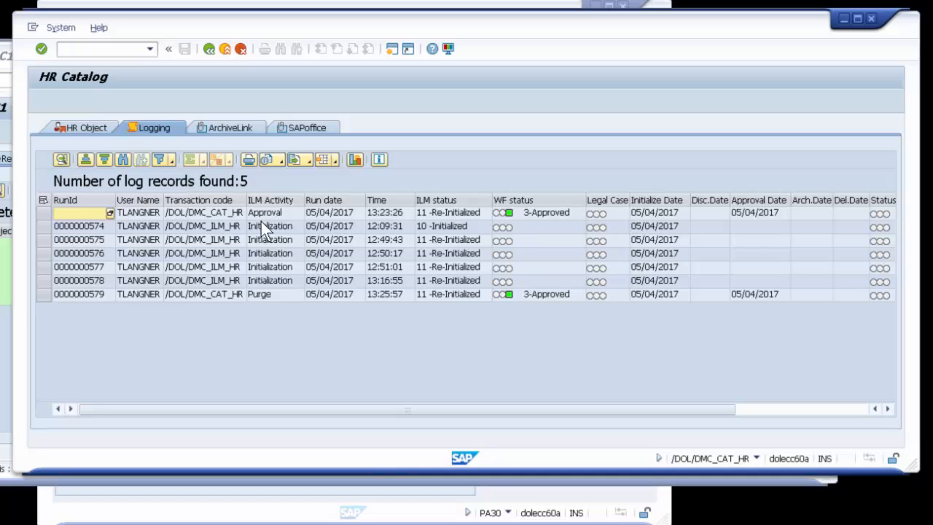
left_click(49, 294)
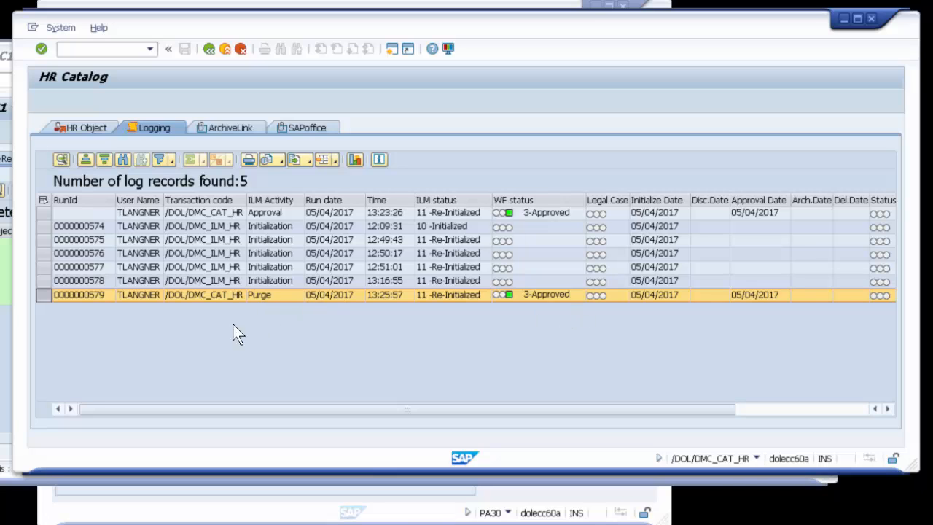
left_click(889, 410)
left_click(888, 410)
left_click(888, 411)
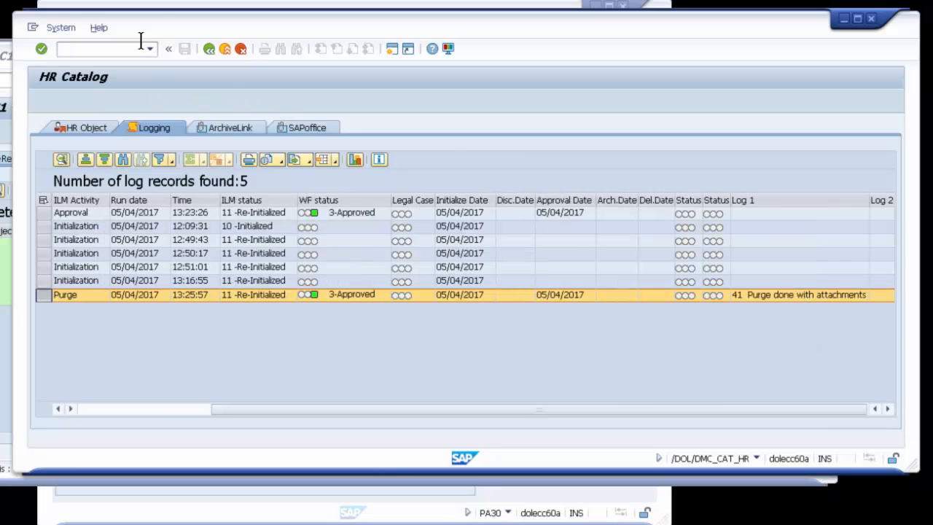
- Restart transaction pa30 in the Maintain HR Master Data session and look up the purged employee's personnel number
left_click(165, 4)
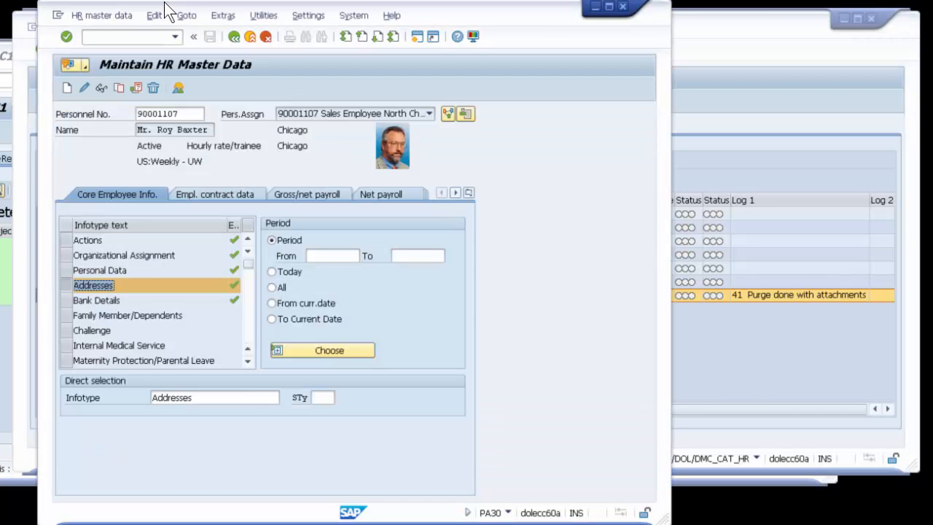
left_click(145, 36)
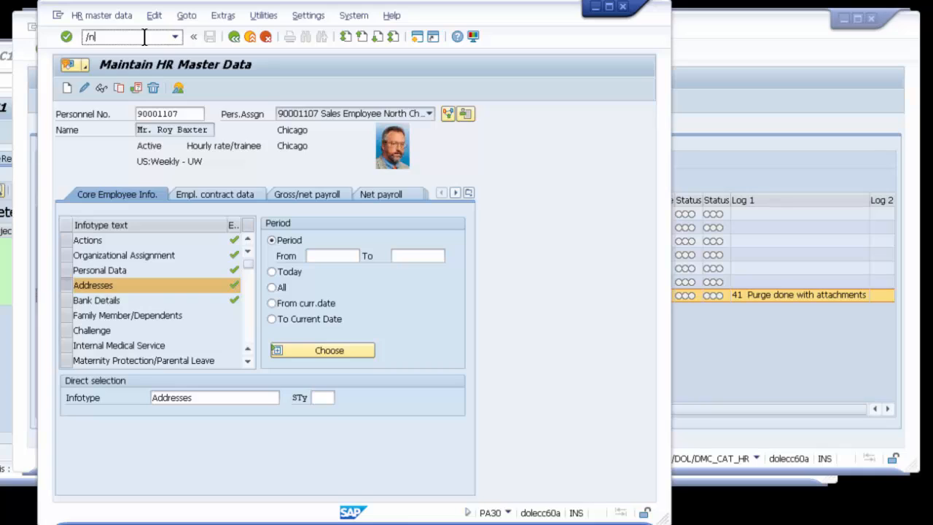
type("/n")
key("Return")
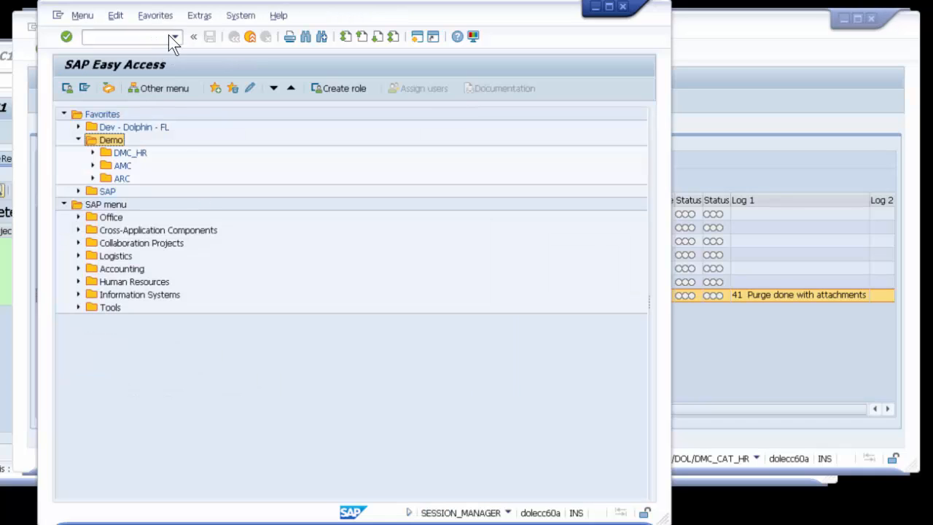
left_click(170, 36)
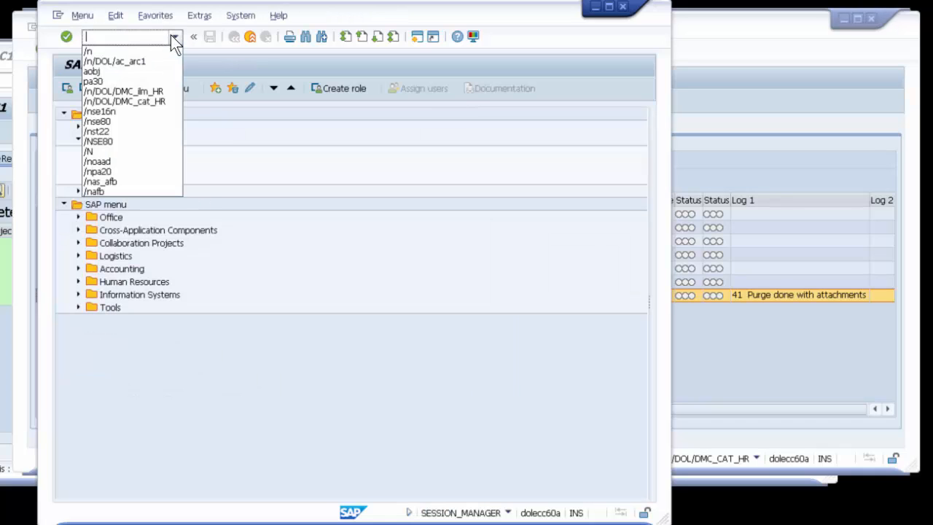
left_click(109, 79)
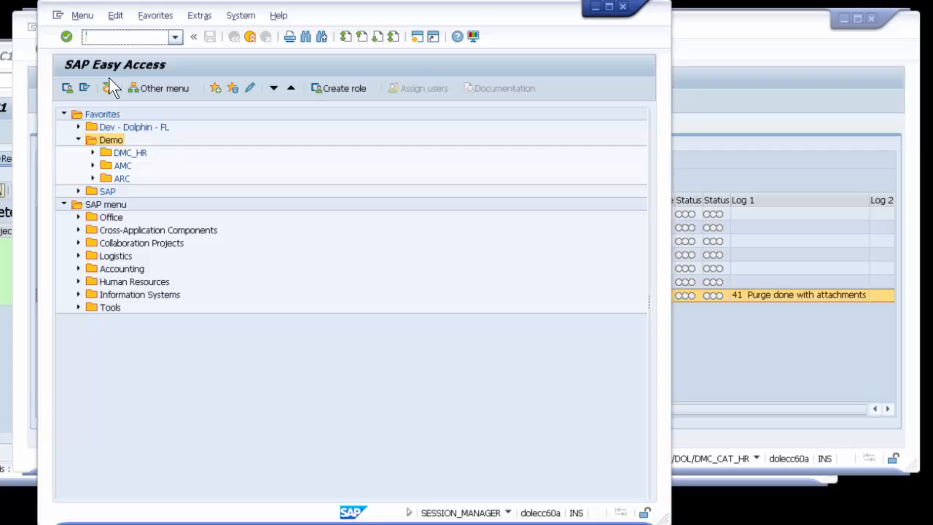
left_click(69, 38)
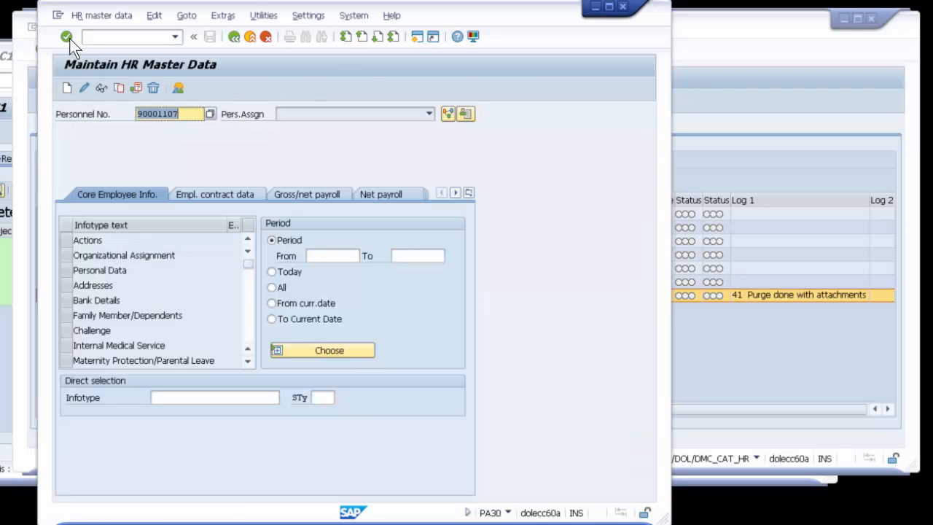
left_click(185, 113)
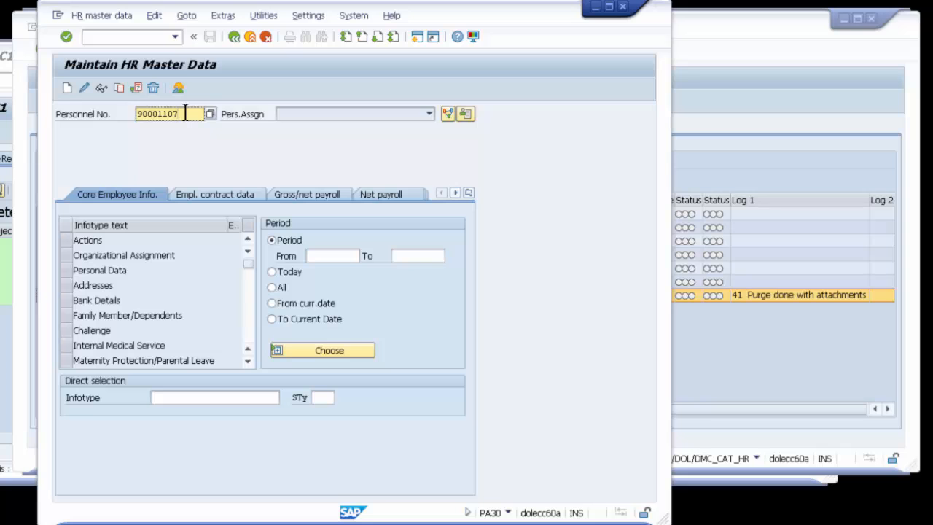
double_click(185, 113)
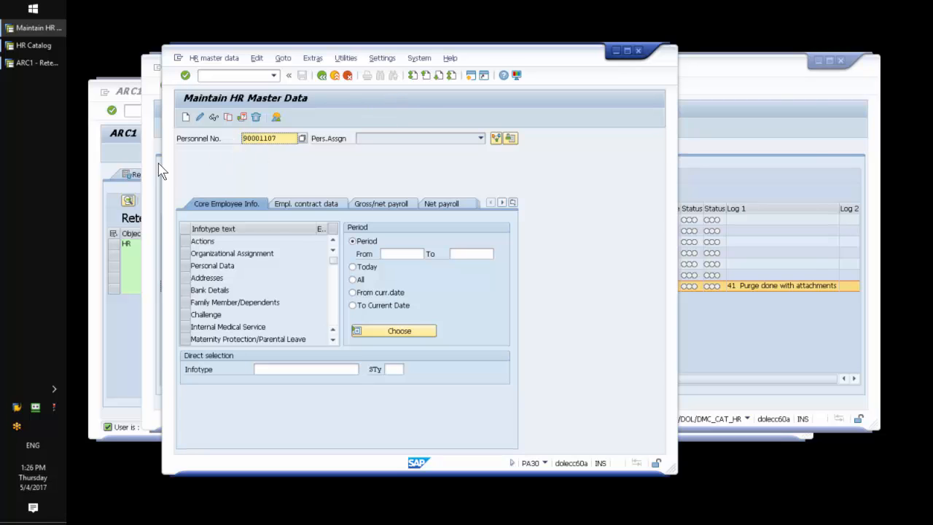
- Switch to the ARC1 session and start the General Table Display with /nse16n
left_click(123, 314)
left_click(200, 110)
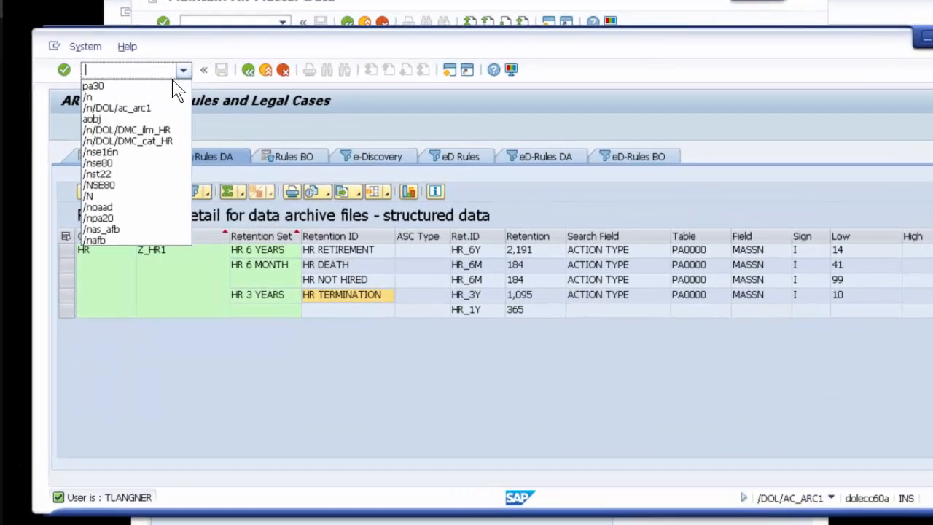
left_click(95, 144)
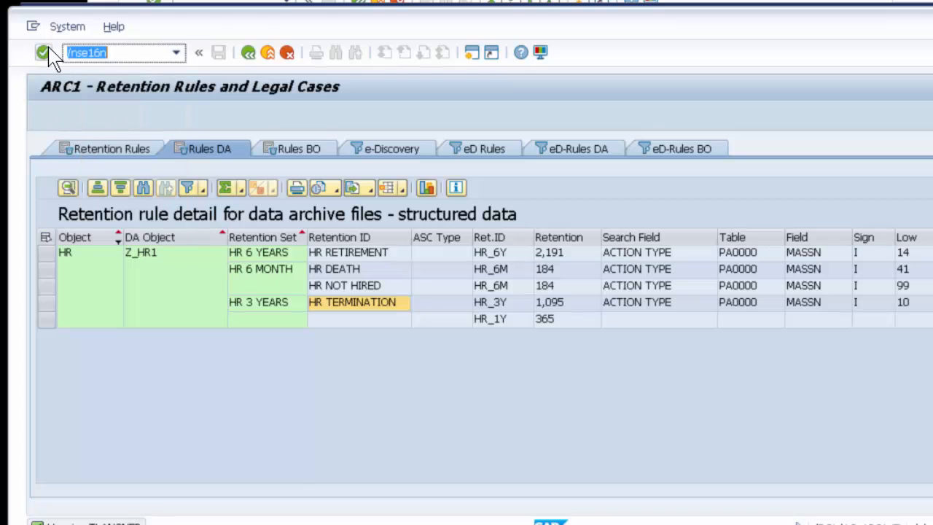
left_click(43, 53)
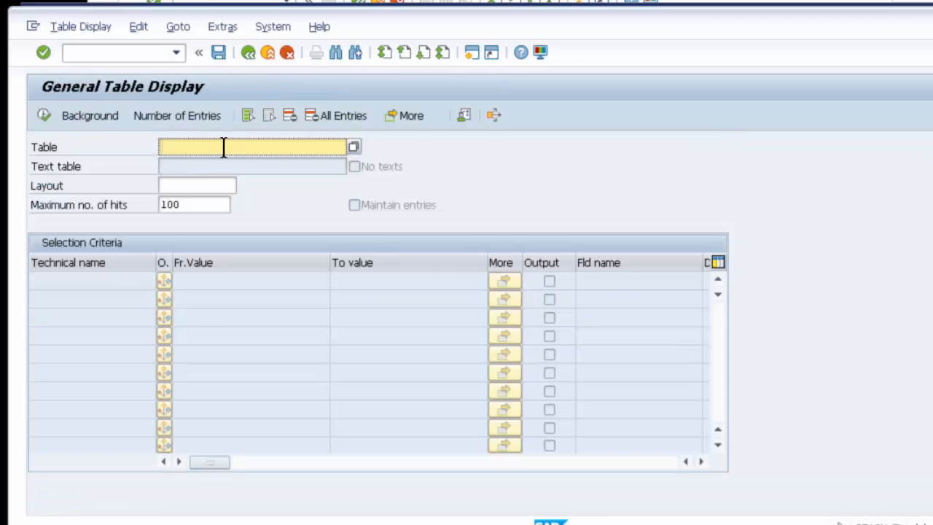
- Search table PA0002 for entries with the purged employee's personnel number in PERNR
type("pa")
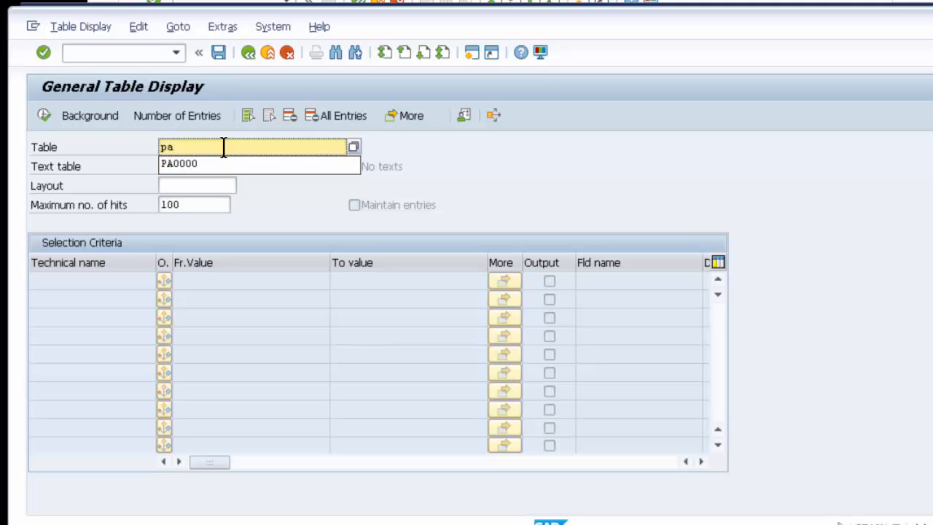
type("0002")
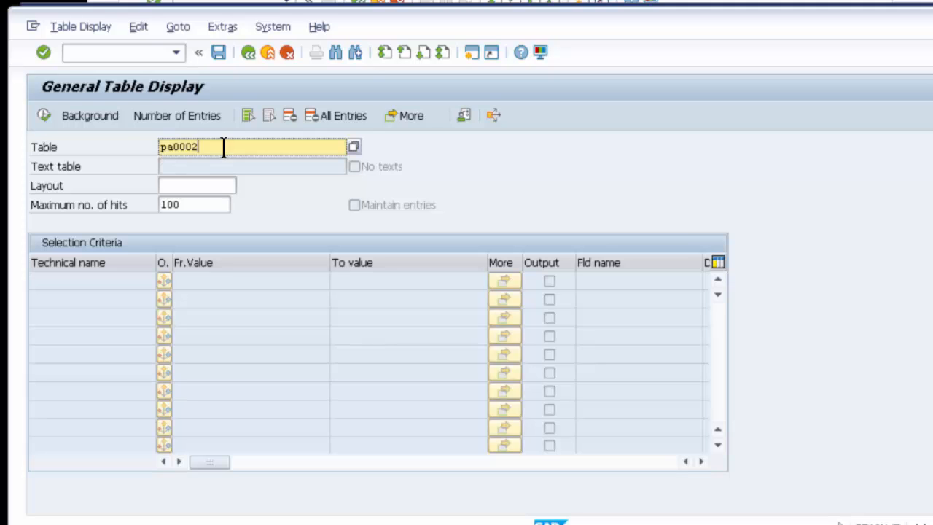
key("Return")
left_click(217, 281)
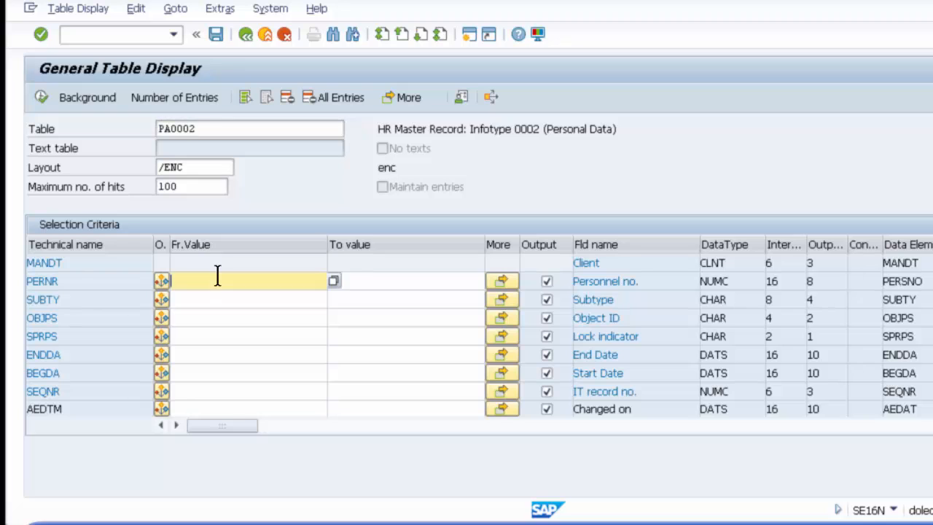
type("90001107")
left_click(41, 97)
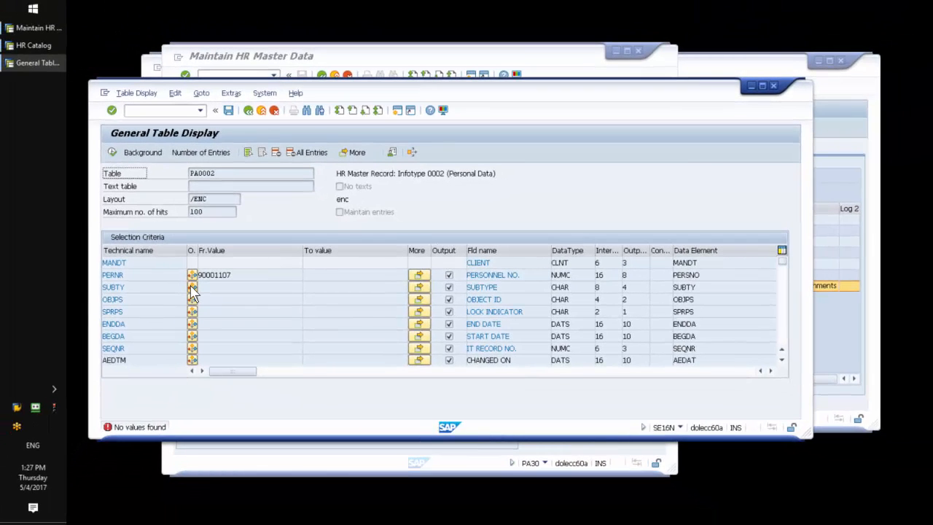
- Return to the HR Catalog's list of HR objects and select the purged record archived on 02/28/2017
left_click(845, 346)
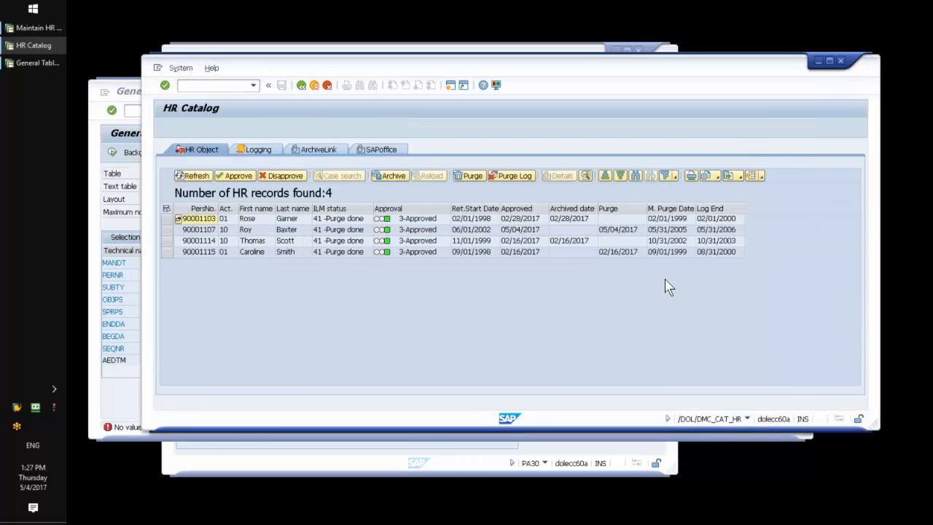
left_click(167, 218)
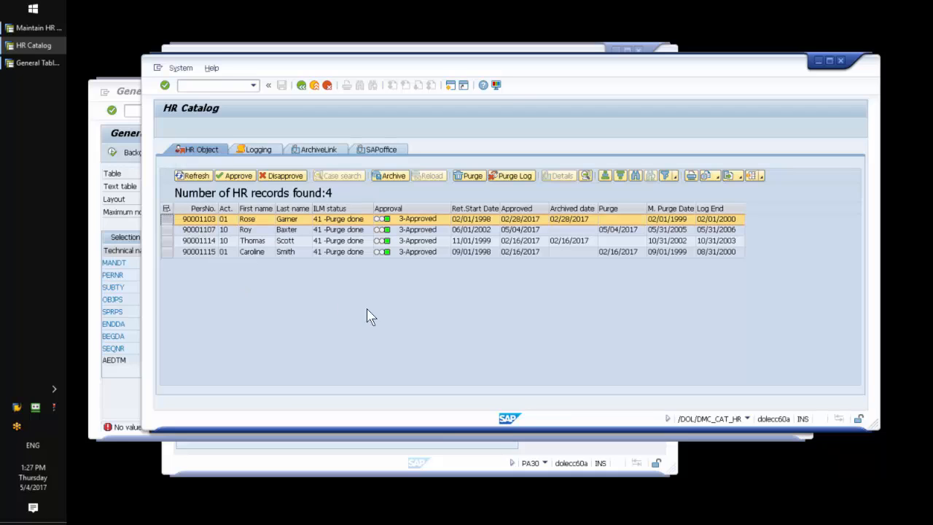